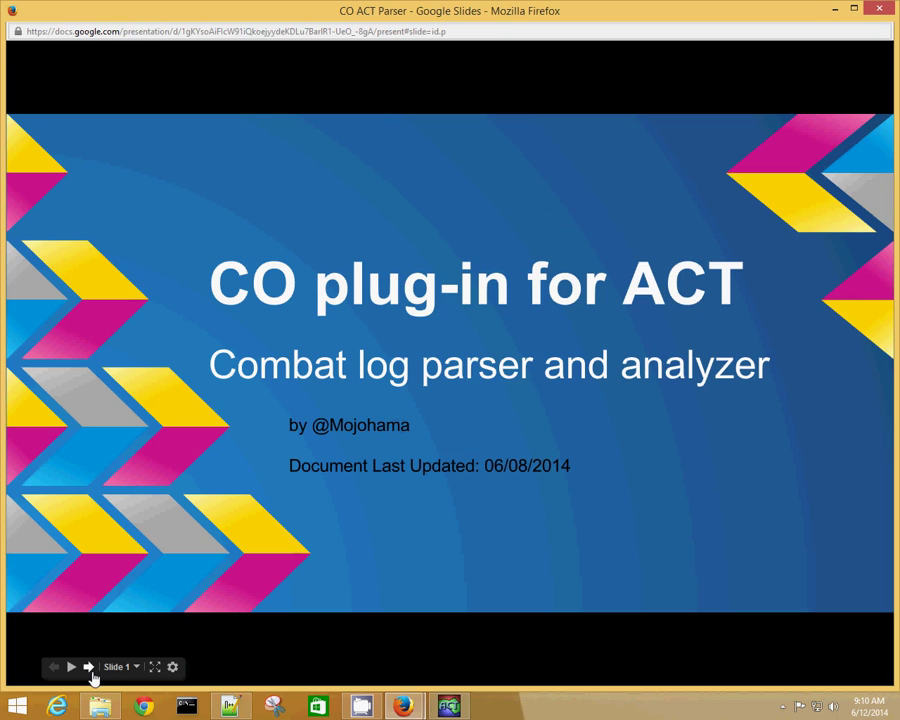
Advance the slideshow past the Features slides to slide 5, 'Installation'.
click(89, 670)
click(89, 669)
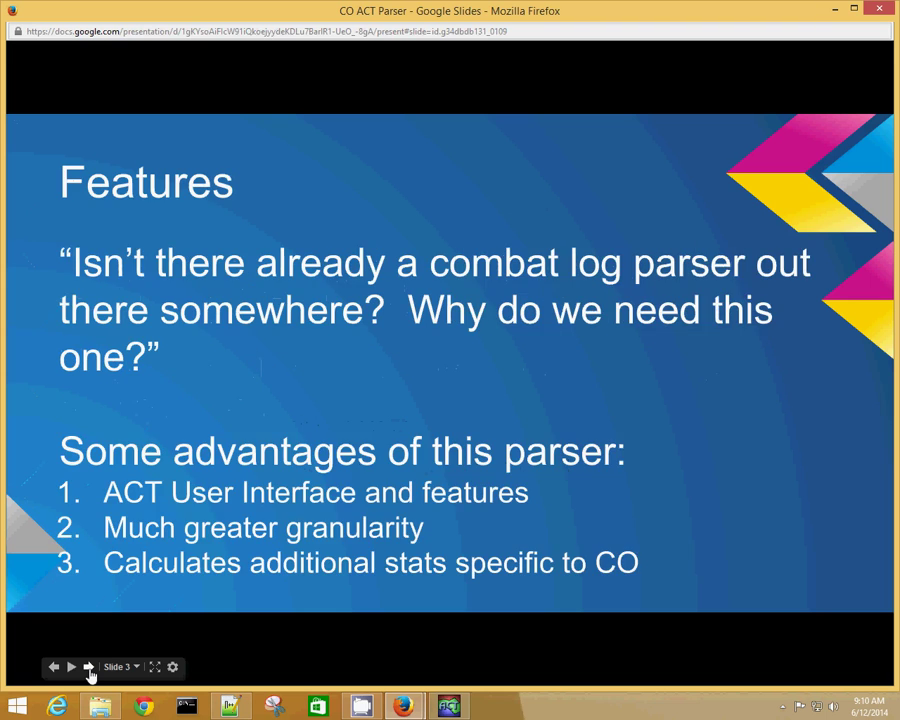
click(89, 669)
click(89, 669)
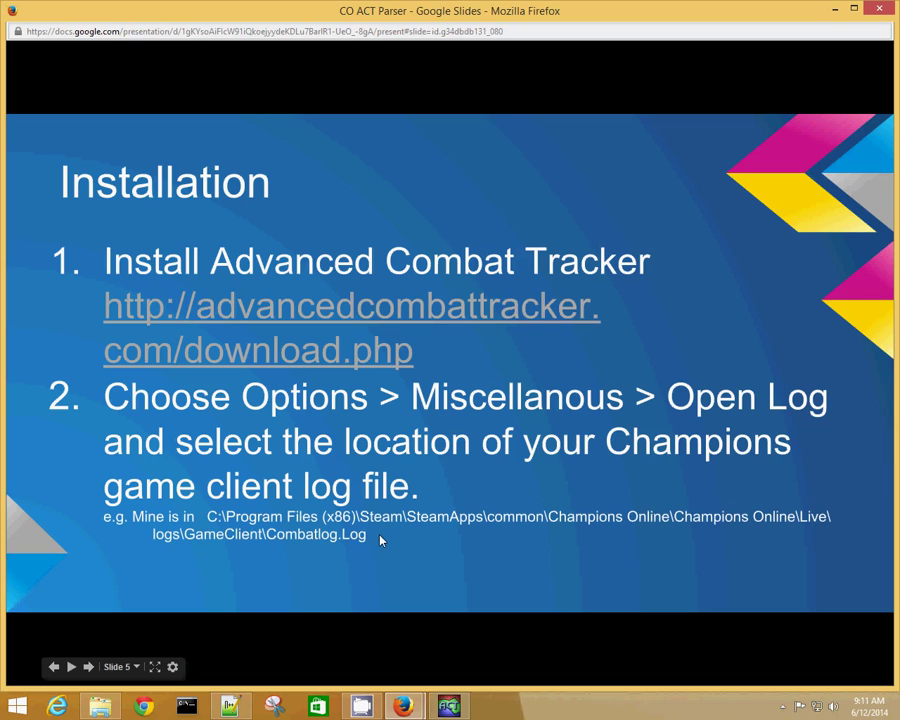
Set ACT to read Combatlog.Log from Projects\ACT, accepting the old-log-file warning.
click(452, 708)
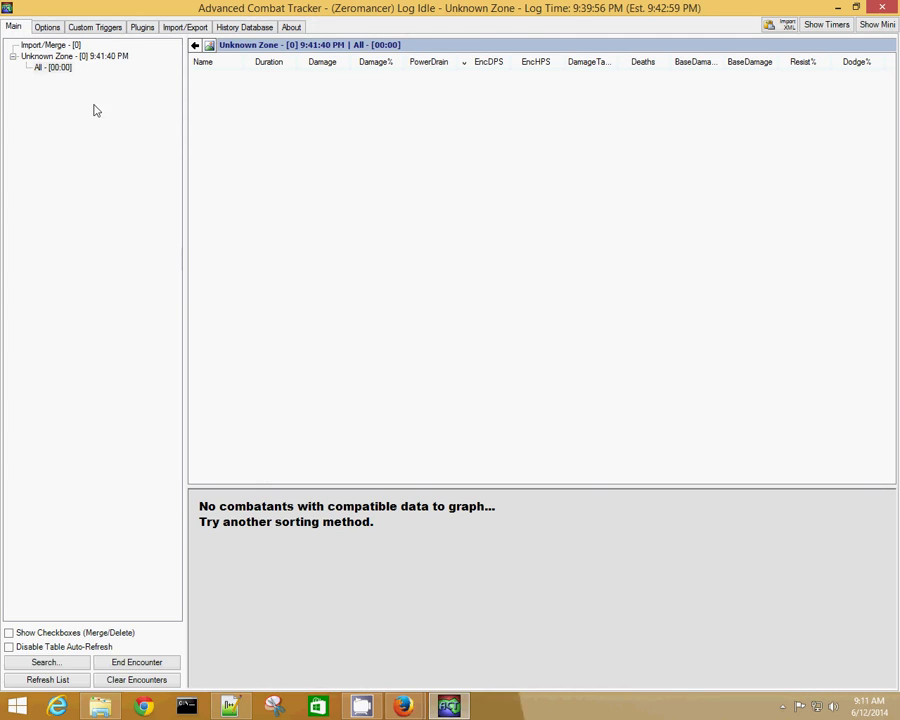
click(45, 27)
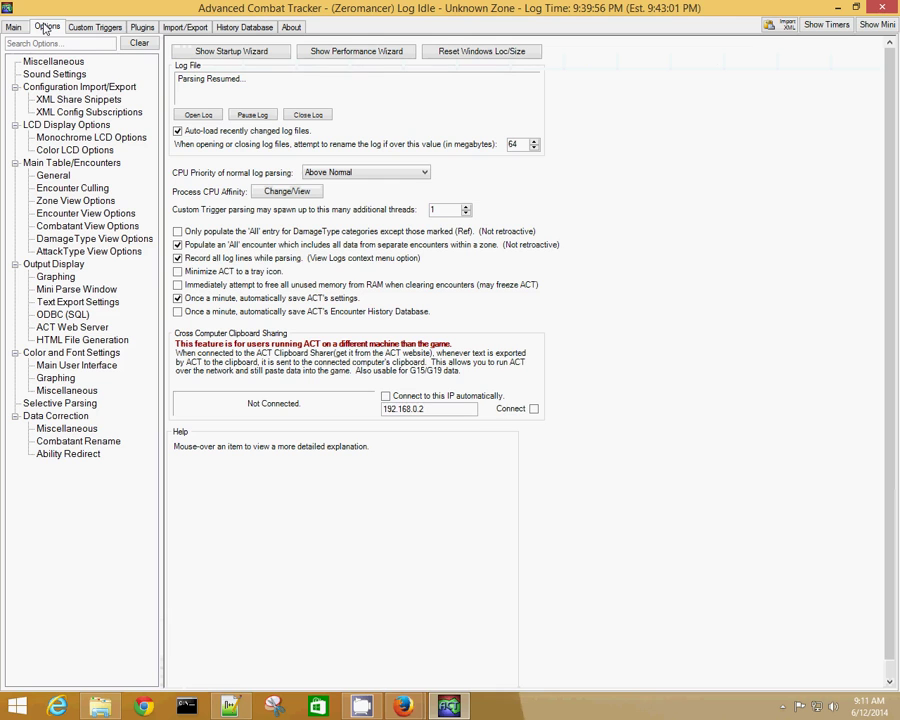
click(199, 115)
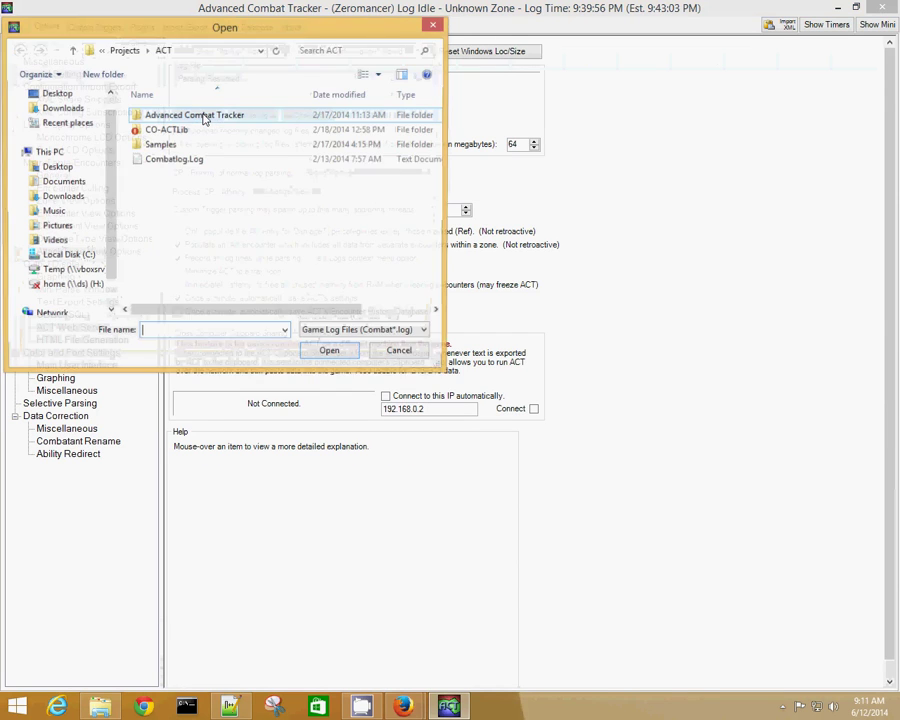
click(160, 162)
click(336, 353)
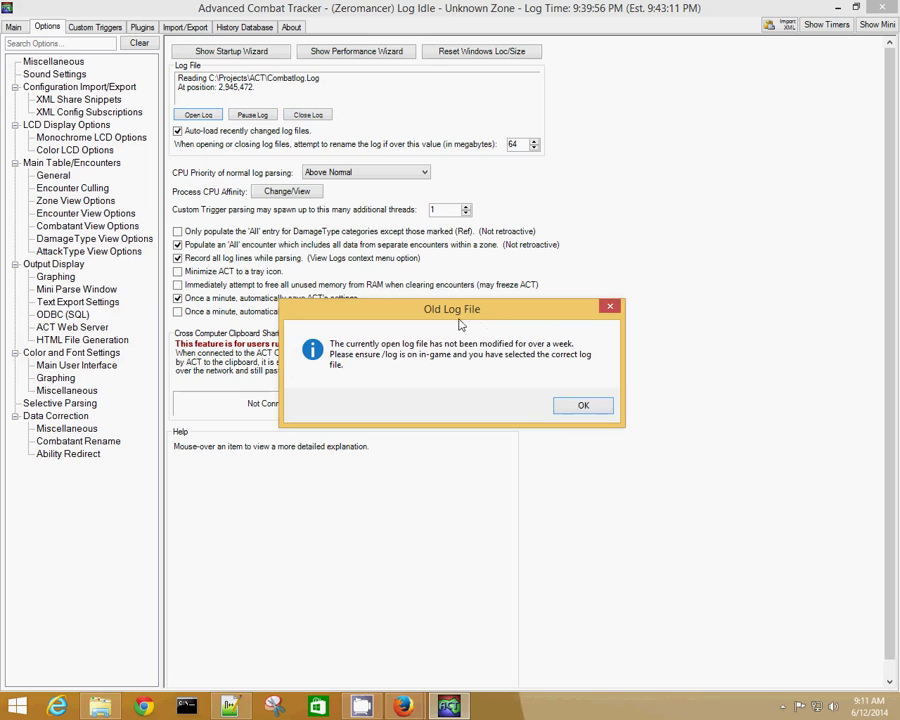
click(582, 404)
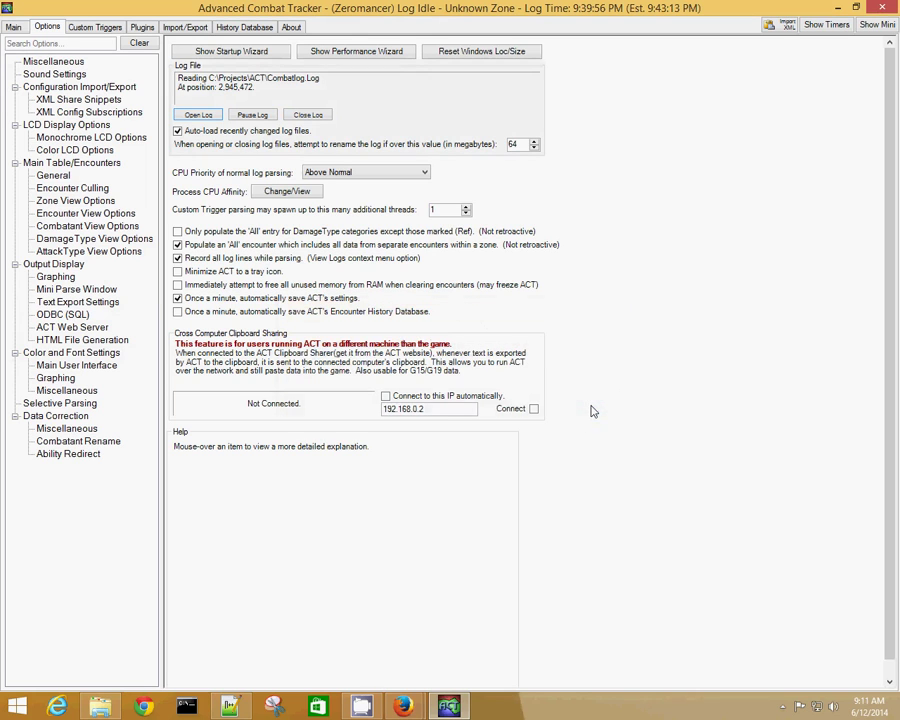
click(14, 28)
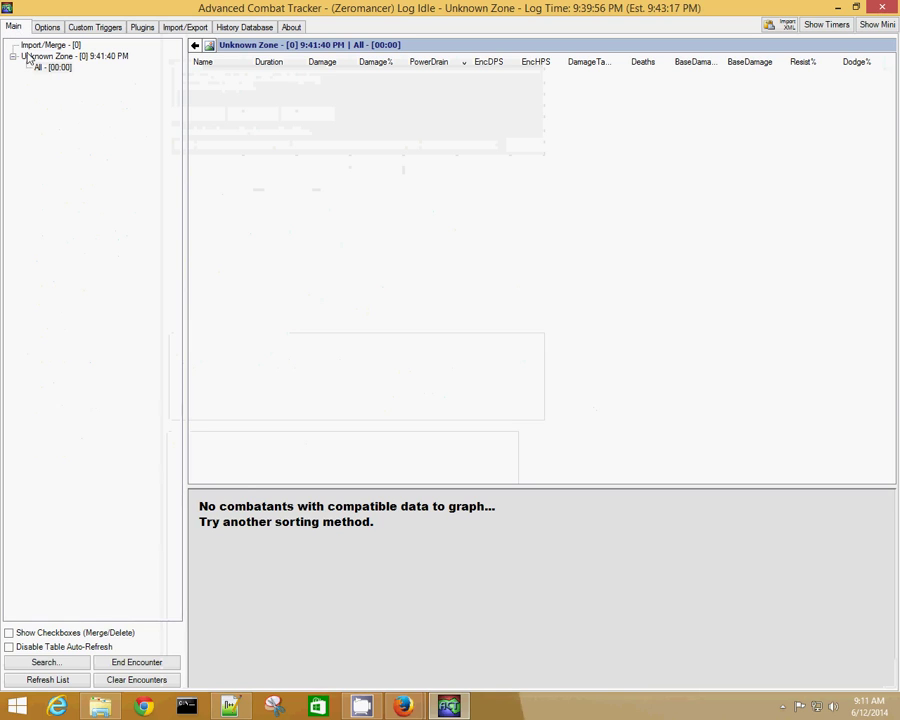
click(412, 706)
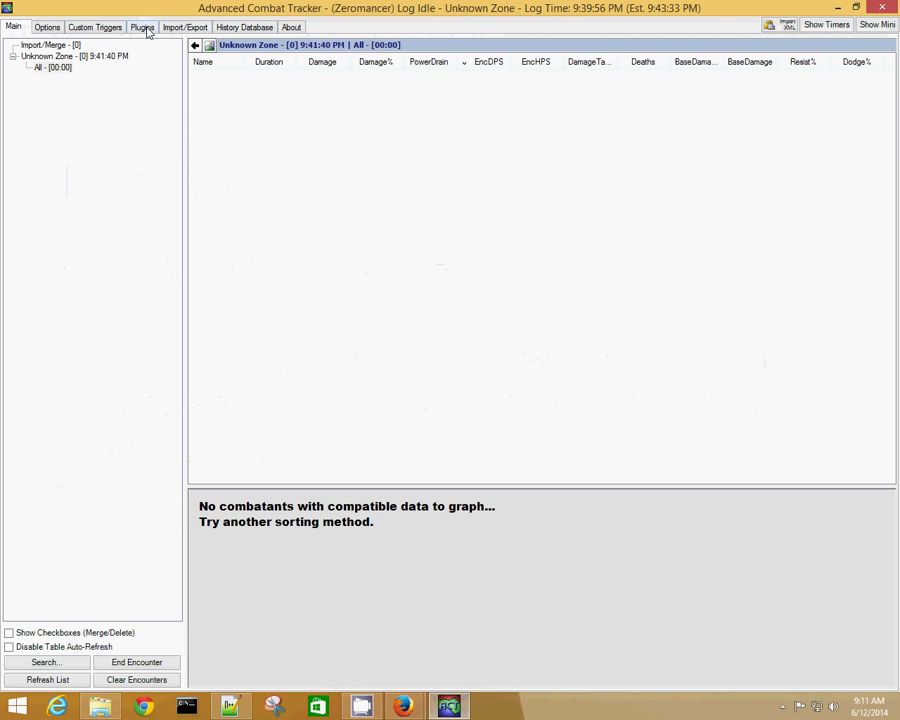
Add and enable the Desktop's CO-ACTLib.dll plugin, version 2.0.0.1.
click(143, 28)
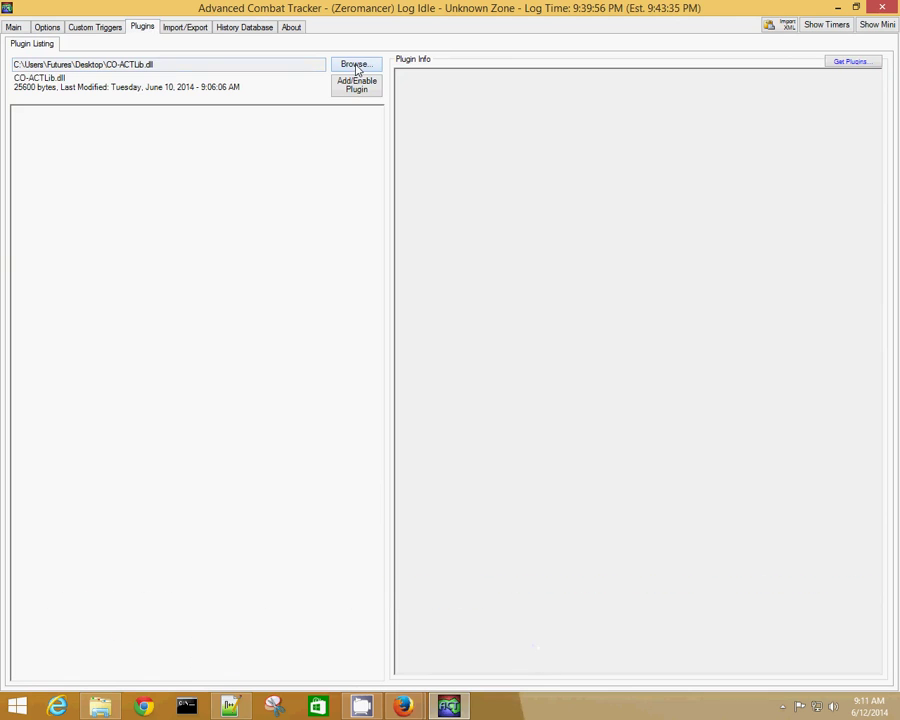
click(355, 65)
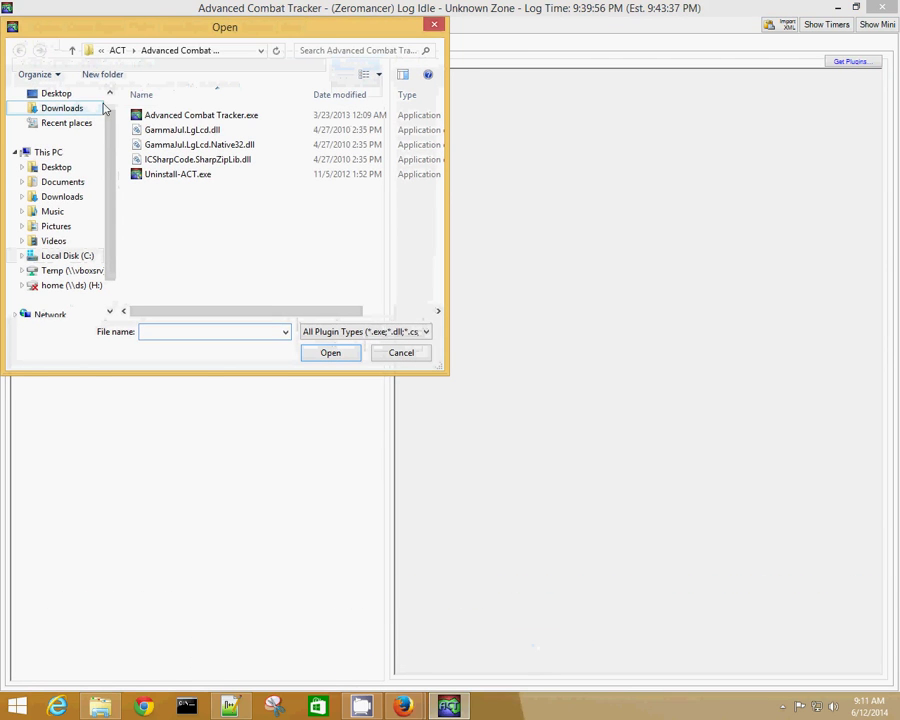
scroll(107, 108, up, 1)
click(58, 115)
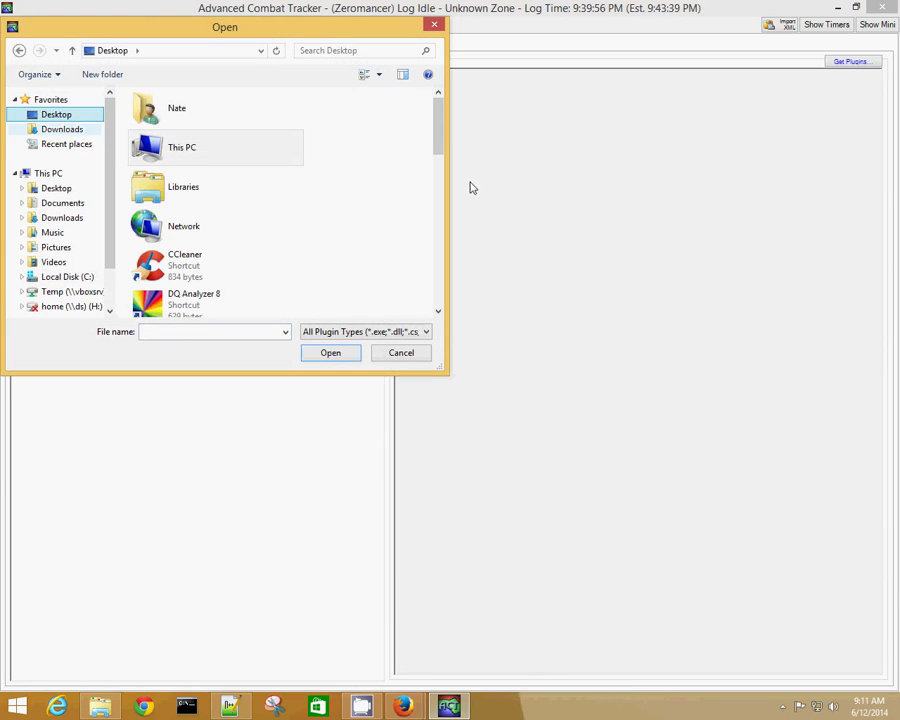
drag(436, 135, 436, 233)
click(188, 222)
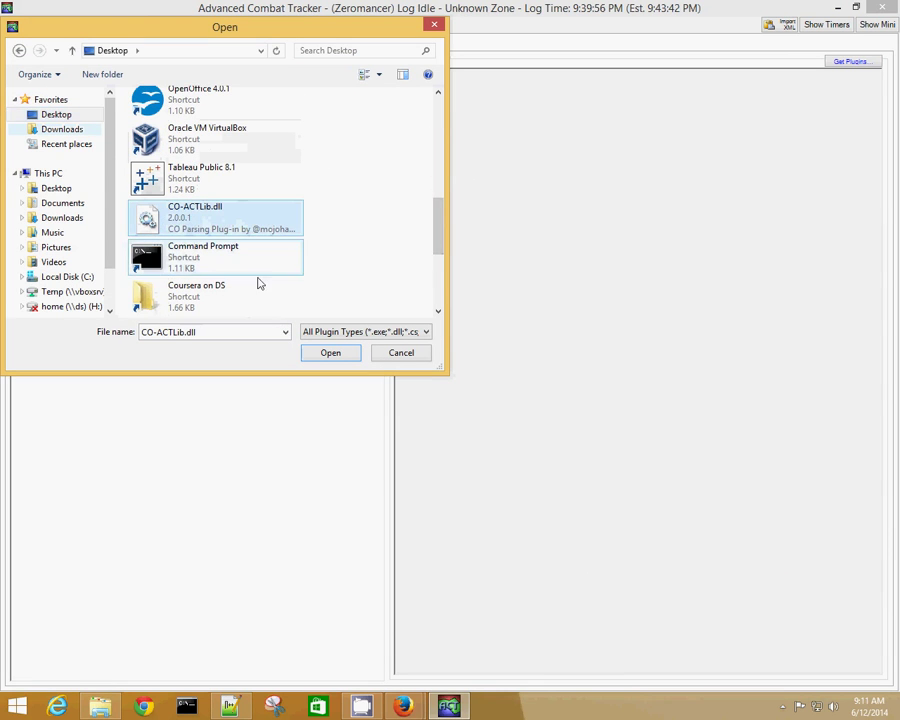
click(337, 356)
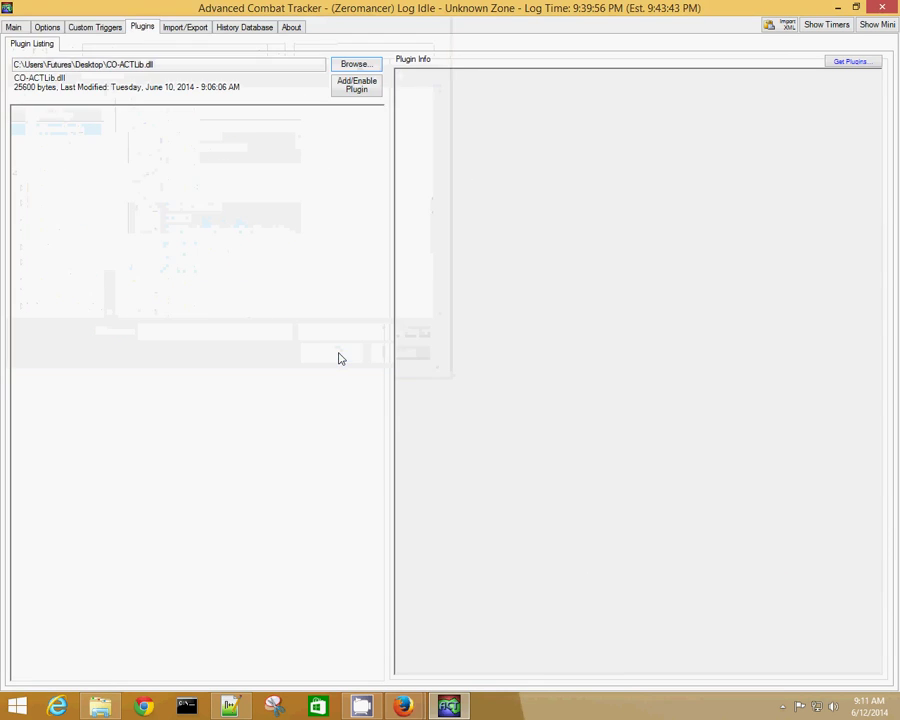
click(357, 88)
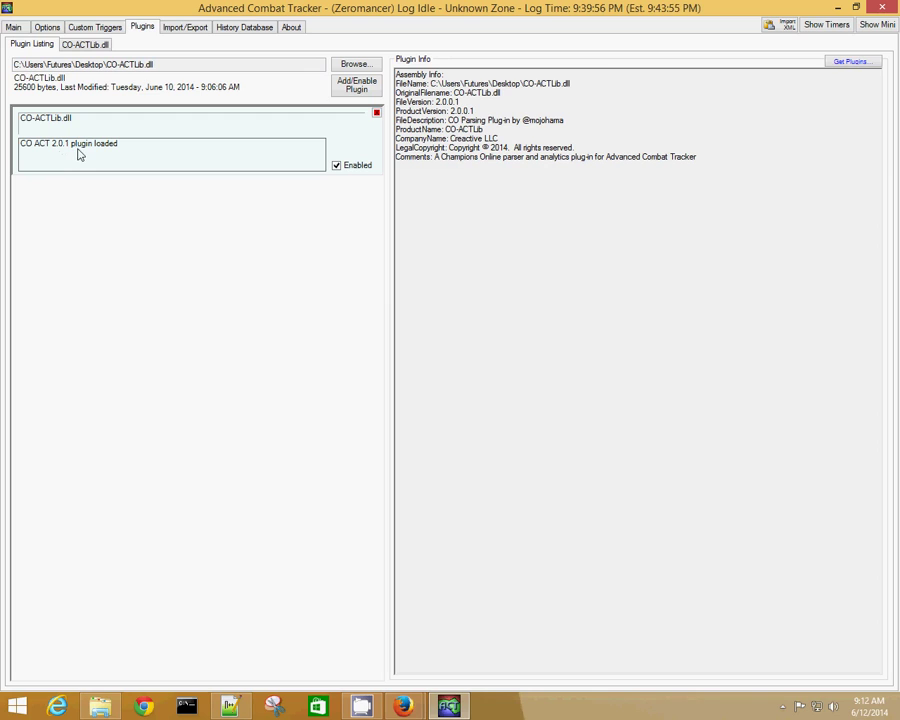
Go back to the Main tab showing the empty Unknown Zone encounter.
click(15, 29)
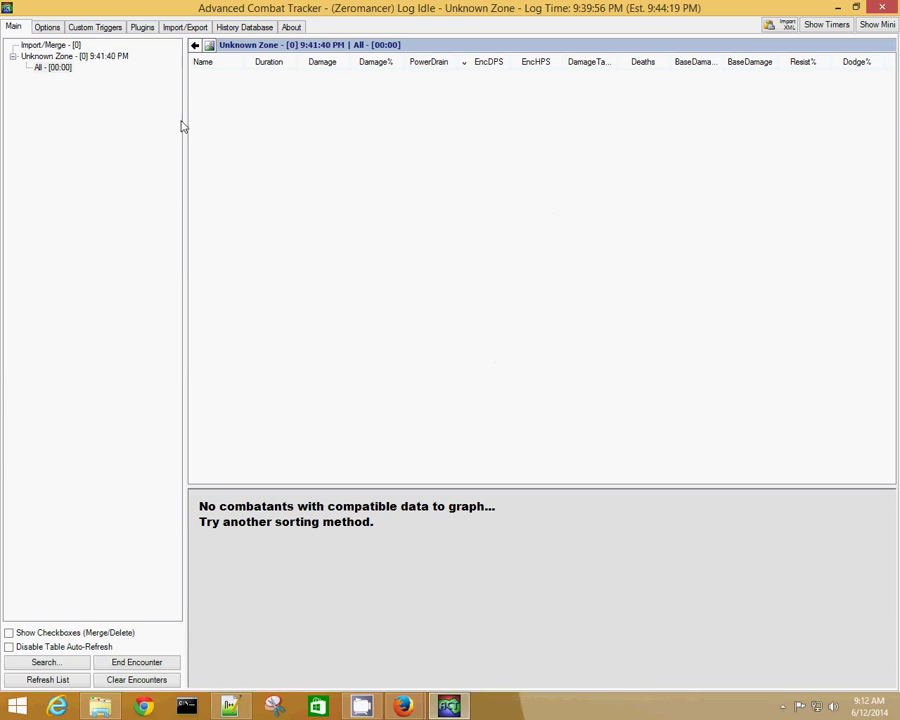
Import all 19,211 lines of Combatlog.Log from the logging character's point of view.
click(185, 27)
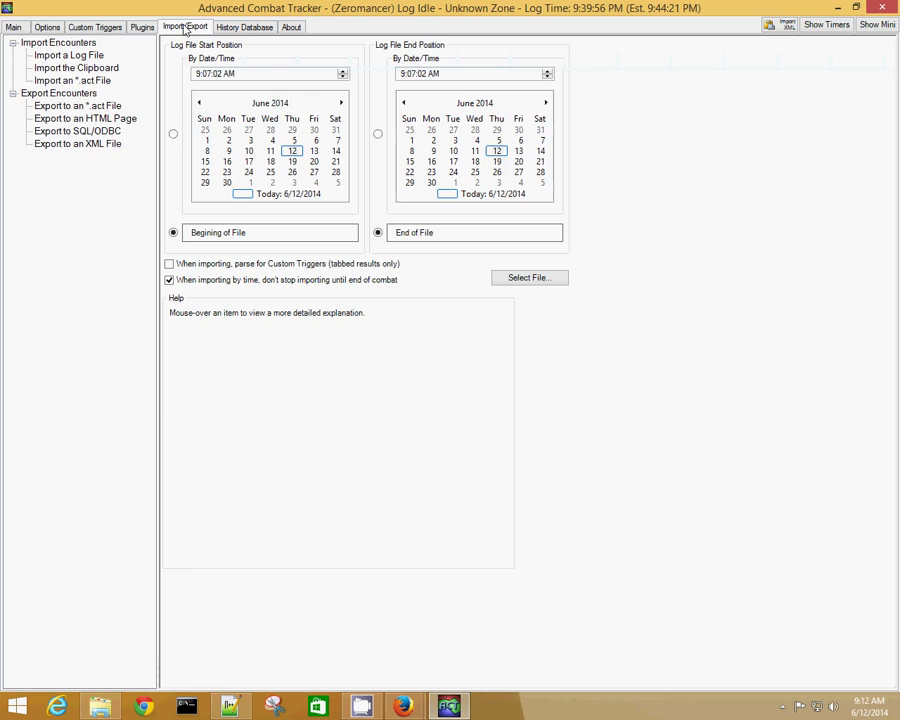
click(534, 281)
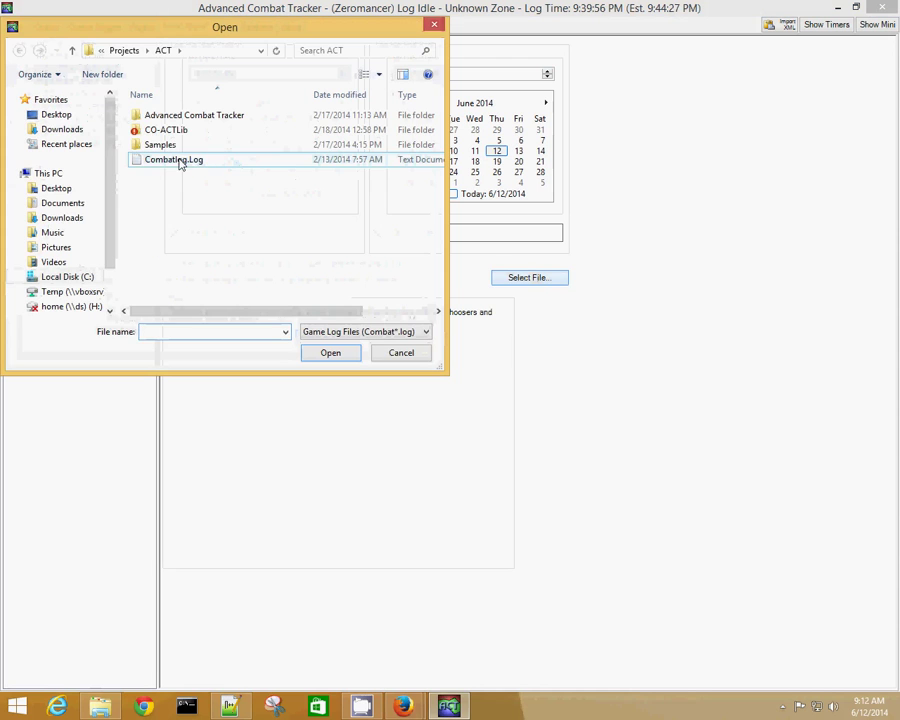
click(401, 353)
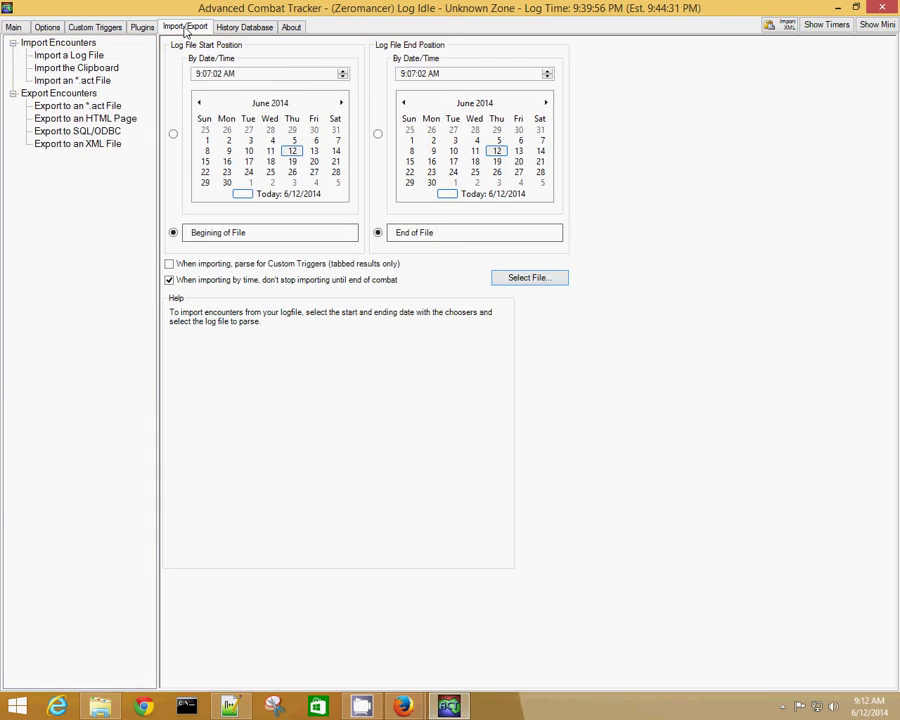
click(548, 282)
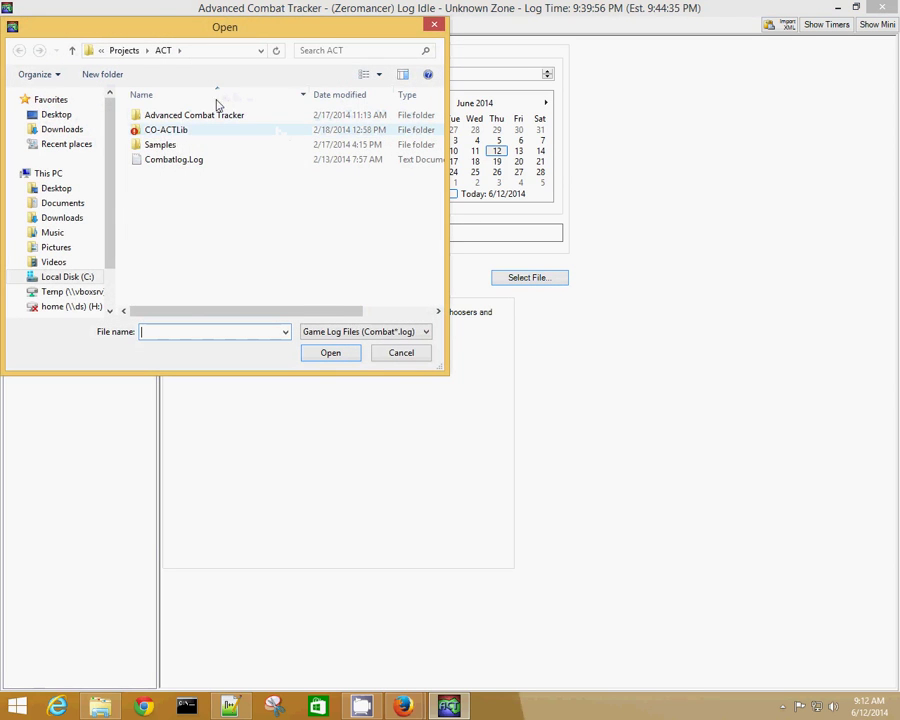
click(168, 160)
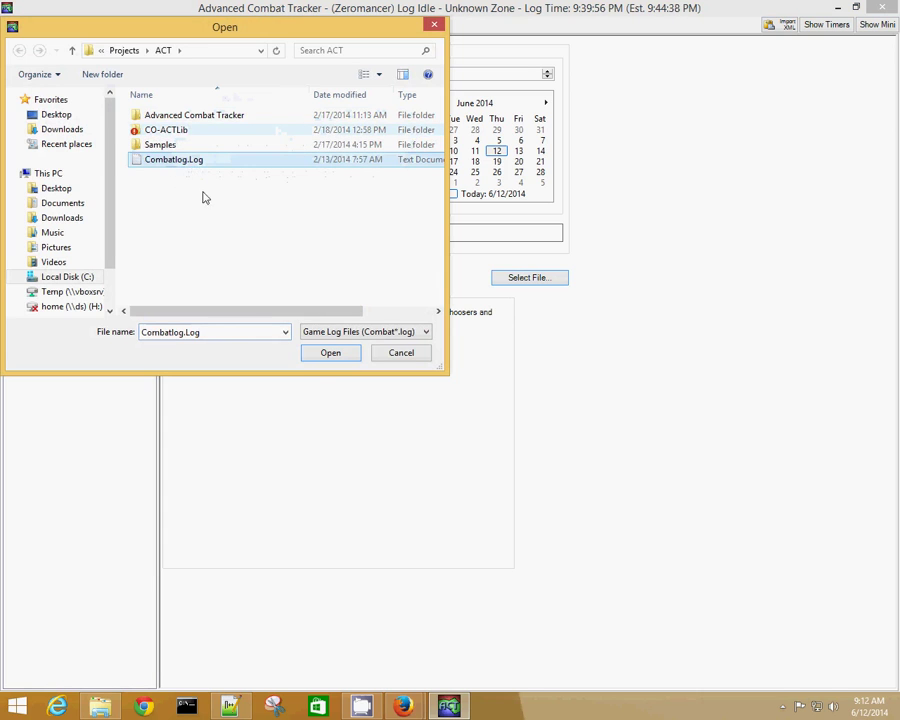
click(333, 356)
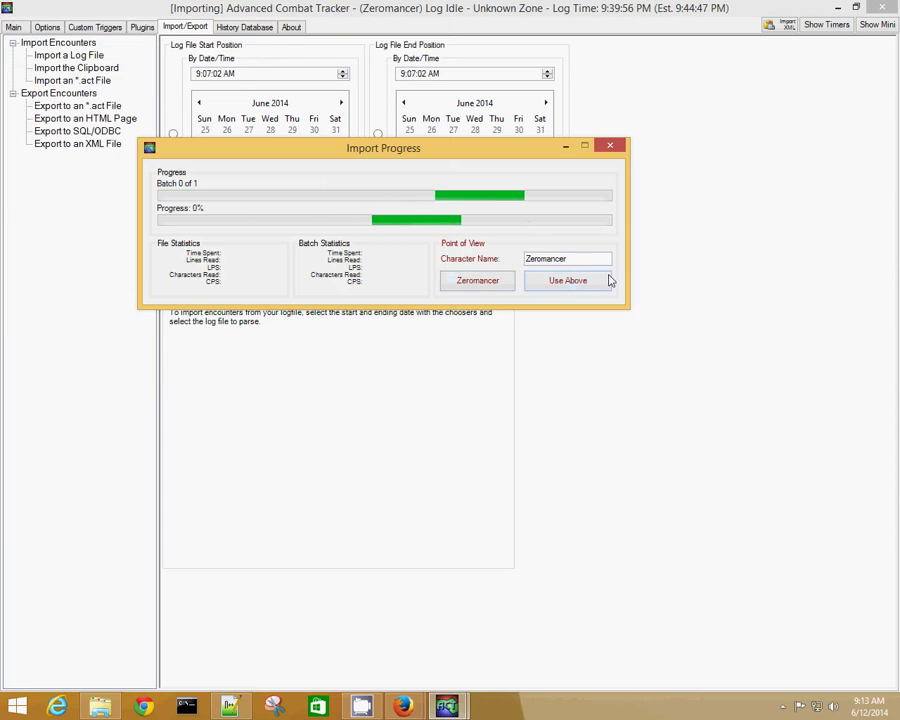
click(474, 281)
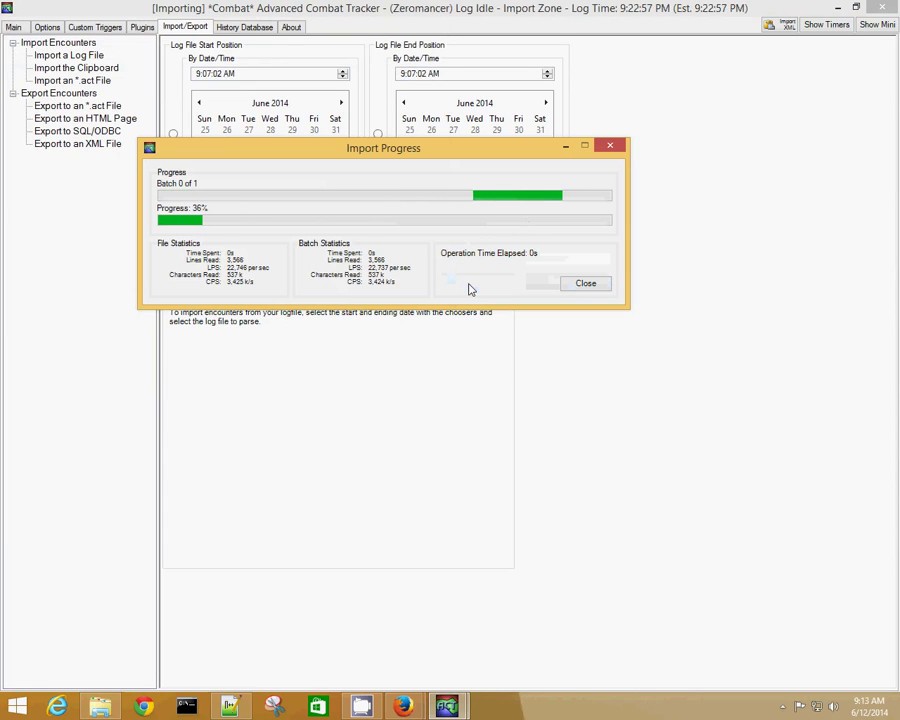
click(588, 285)
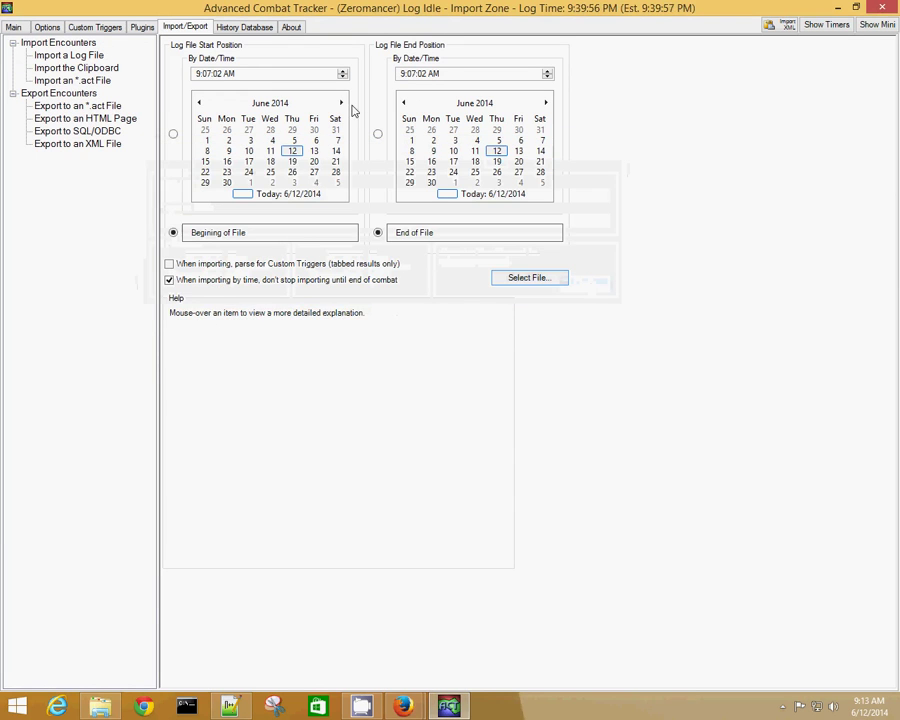
Expand Import Zone and open the [Gravitar] - [05:15] encounter, totaling 9,343 damage.
click(14, 27)
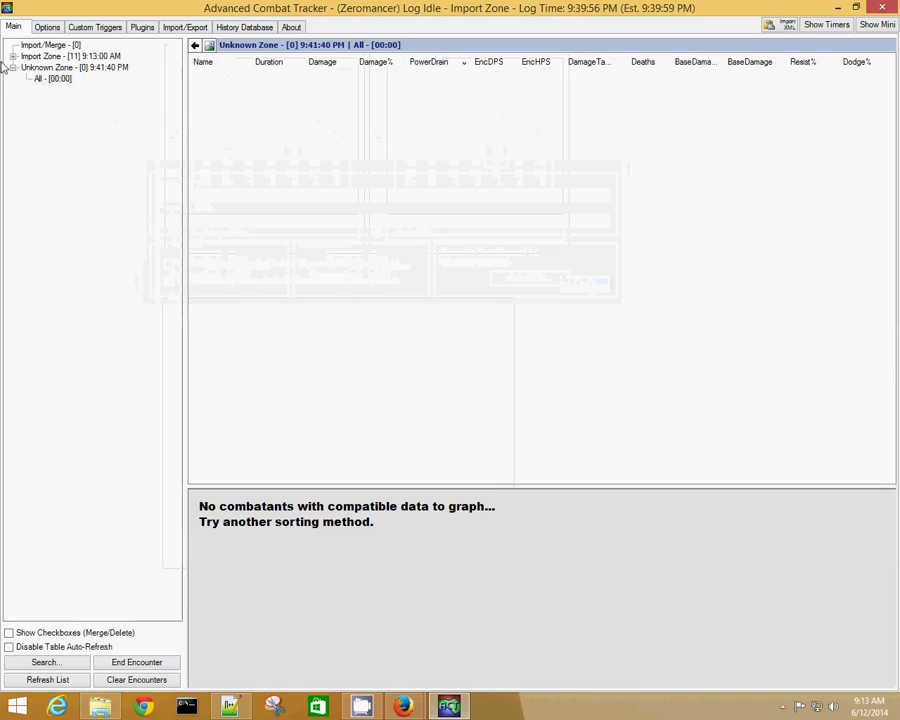
click(13, 56)
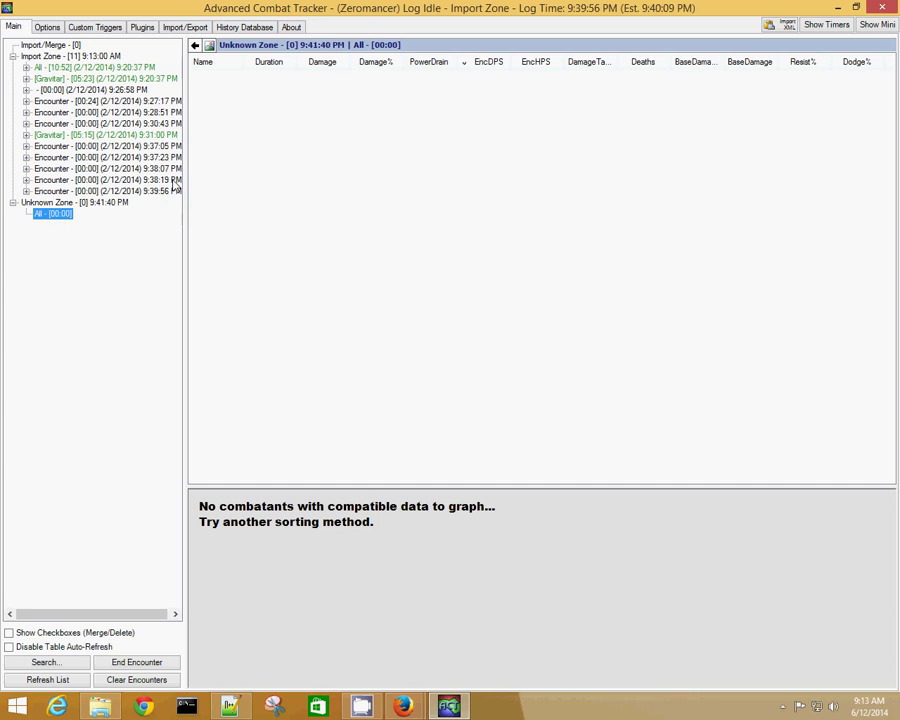
click(100, 78)
click(60, 136)
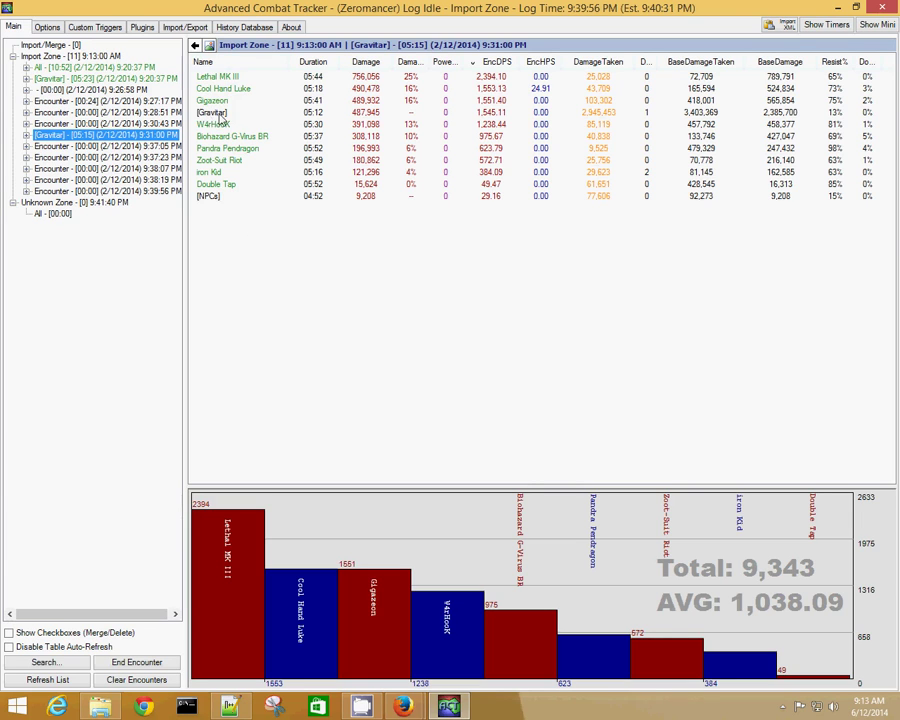
click(208, 198)
mouse_move(458, 56)
mouse_down()
mouse_move(486, 56)
mouse_move(450, 56)
mouse_move(461, 56)
mouse_up()
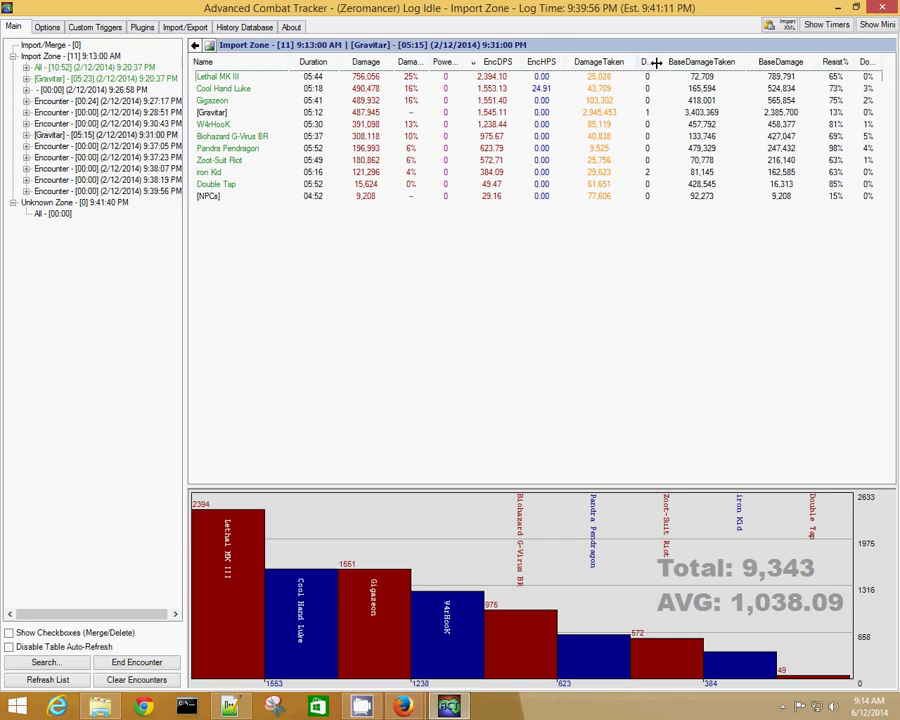
Widen the Deaths column and select the Gravitar and Lethal MK III combatant rows.
mouse_move(656, 63)
mouse_down()
mouse_move(769, 63)
mouse_move(661, 63)
mouse_up()
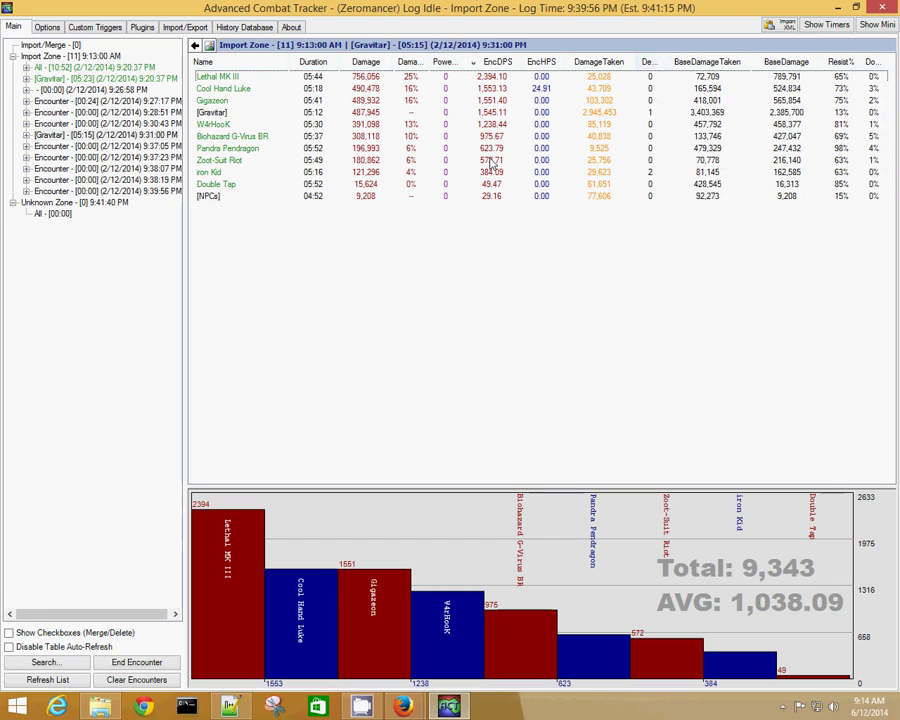
click(300, 113)
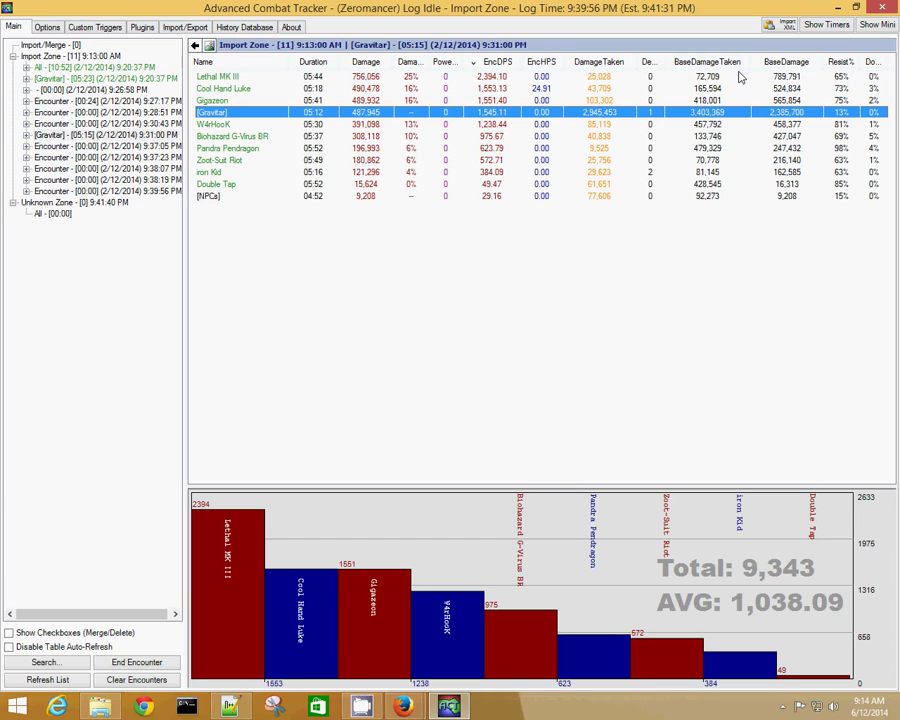
click(790, 79)
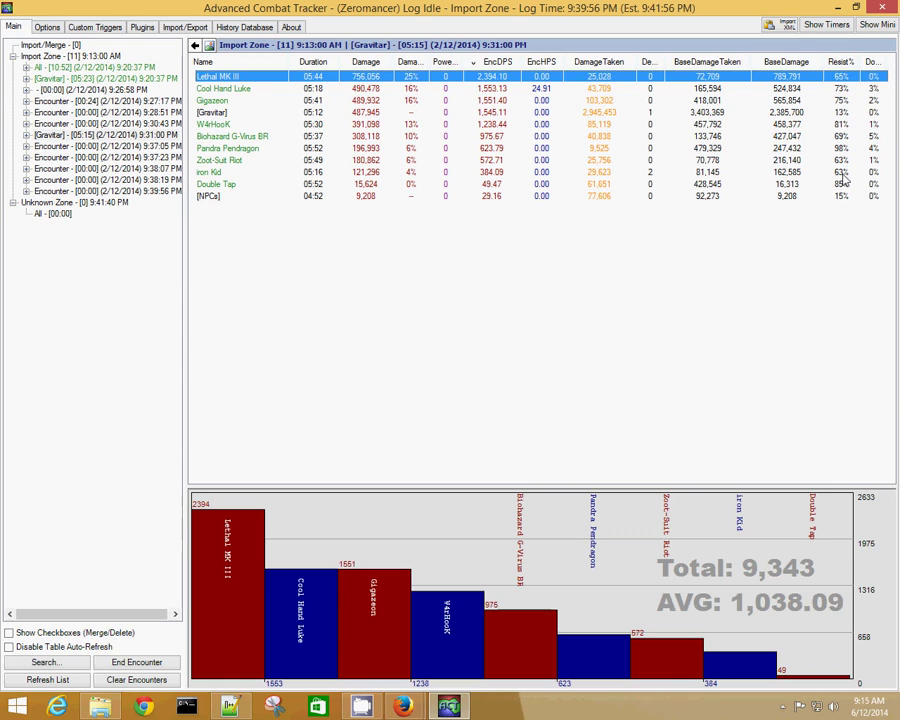
Open Cool Hand Luke's damage types, selecting Outgoing Damage, Healed, Cure/Dispel and All Outgoing rows.
click(25, 136)
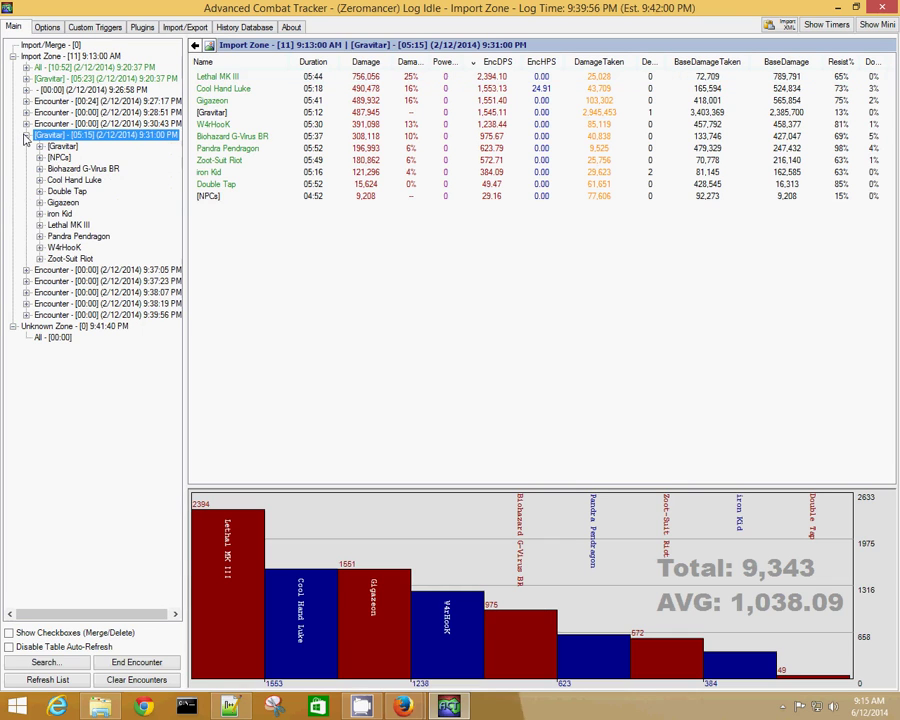
click(70, 180)
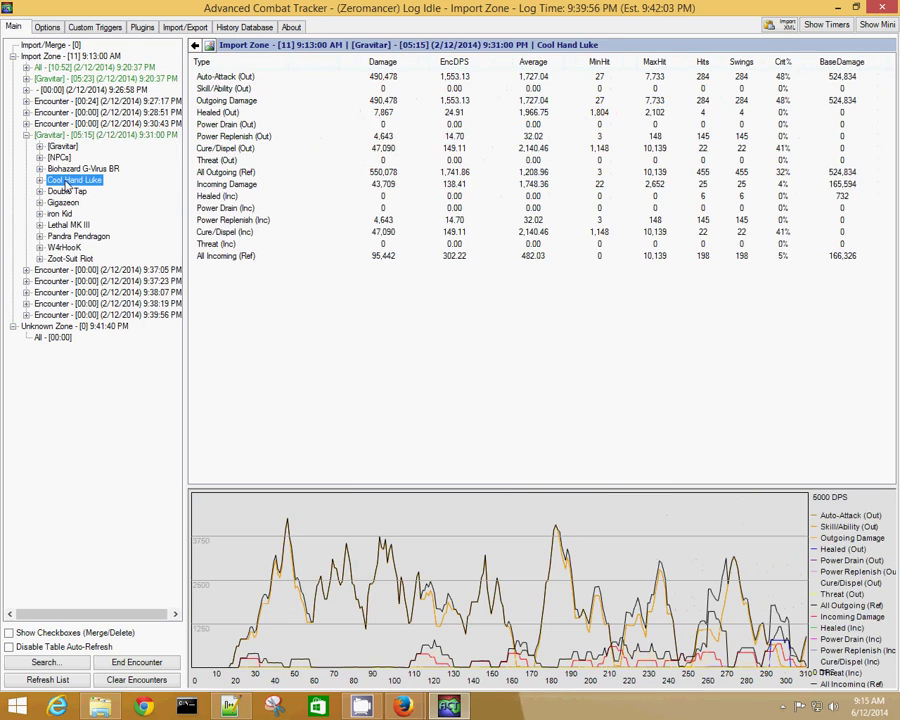
click(226, 104)
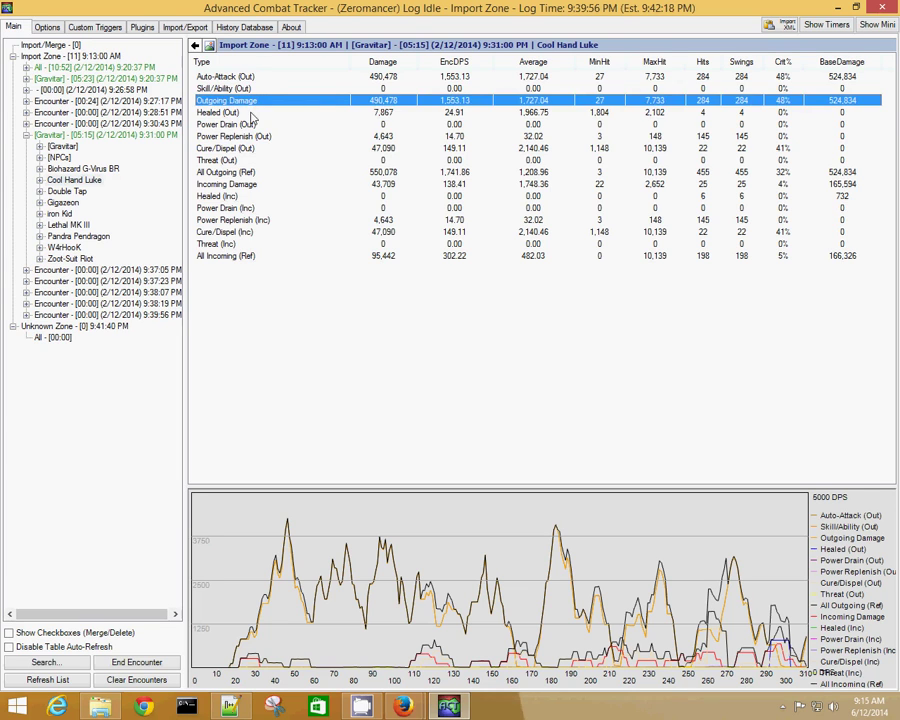
click(236, 113)
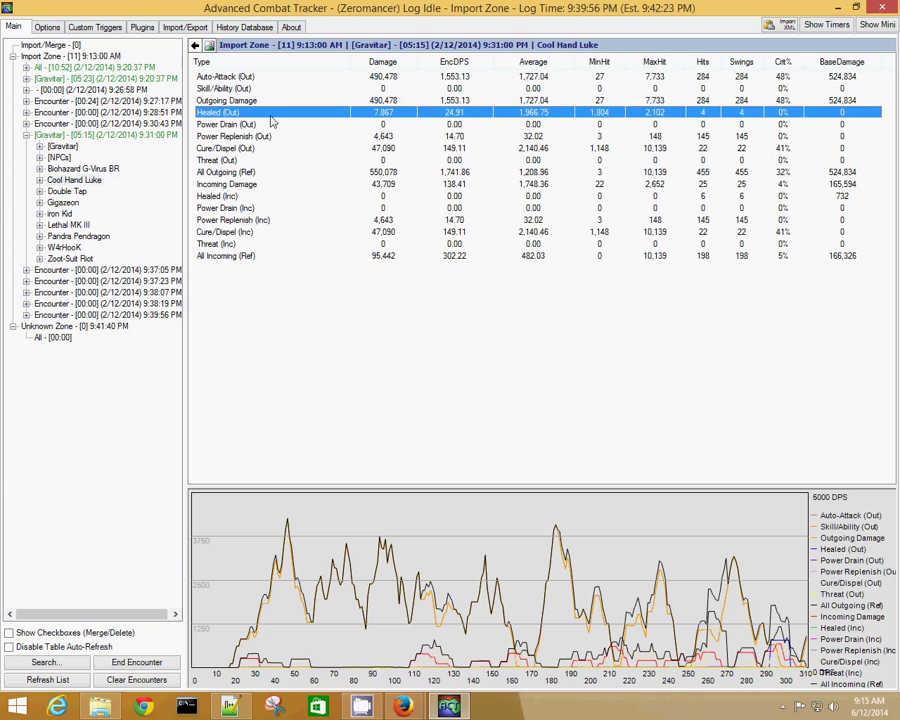
click(215, 150)
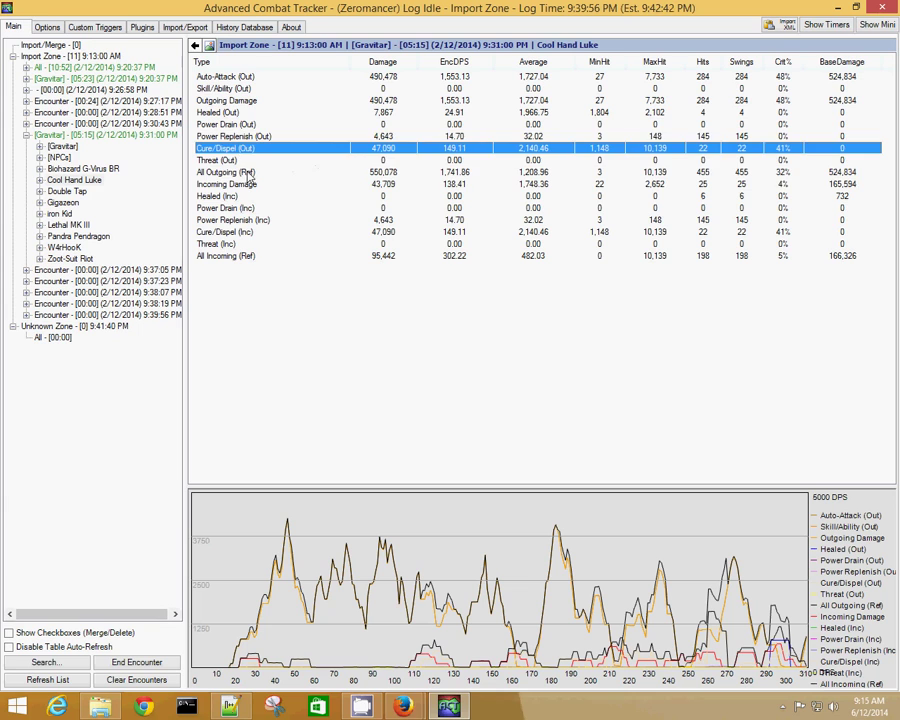
click(249, 174)
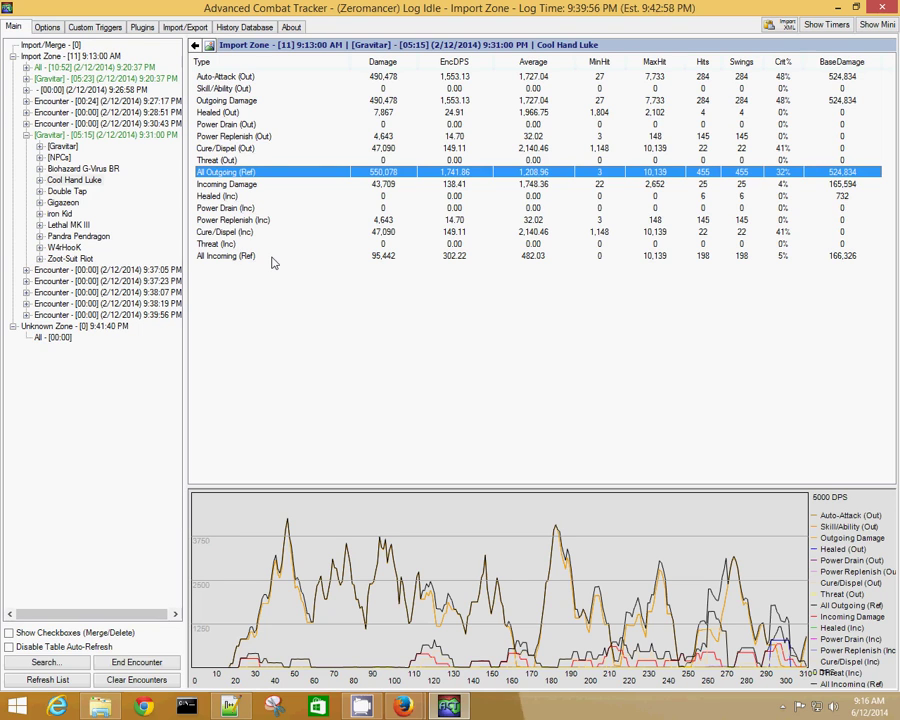
Expand Cool Hand Luke's Outgoing Damage to list attacks, led by Lightning Arc at 436,242.
click(39, 180)
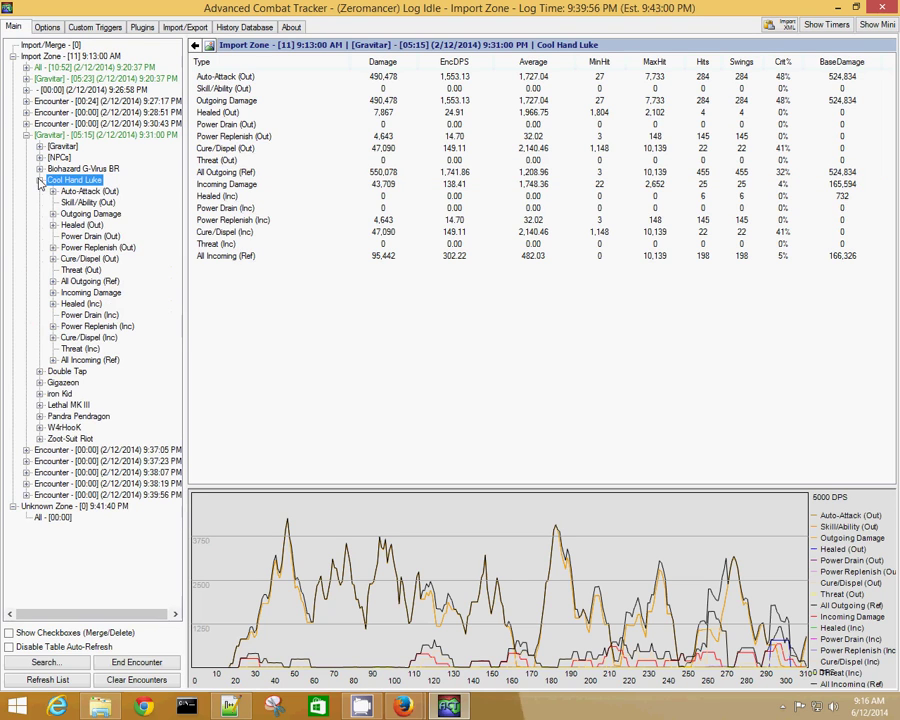
click(54, 215)
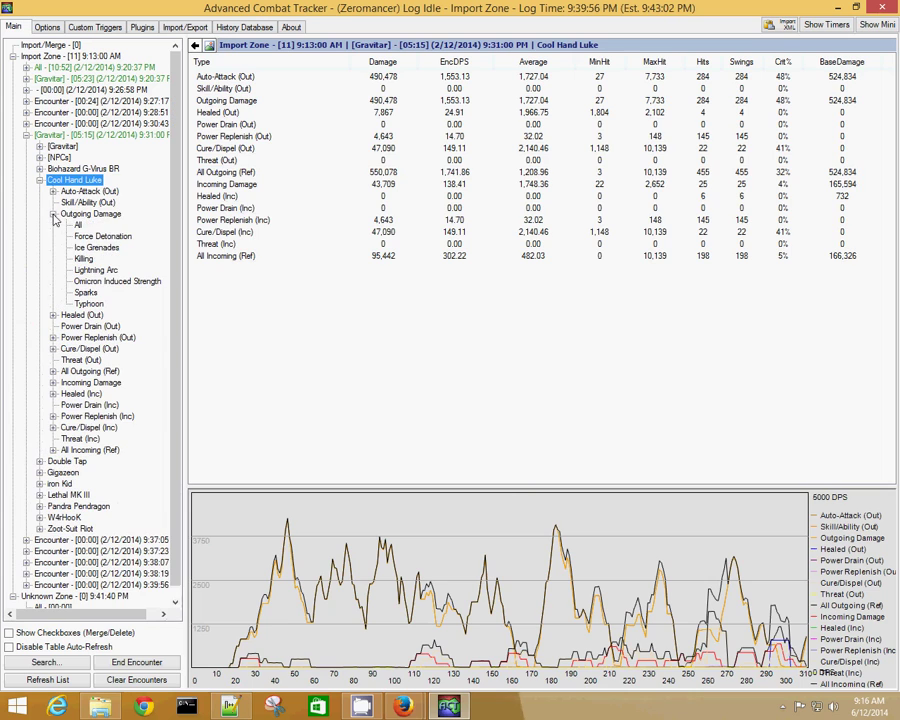
click(72, 214)
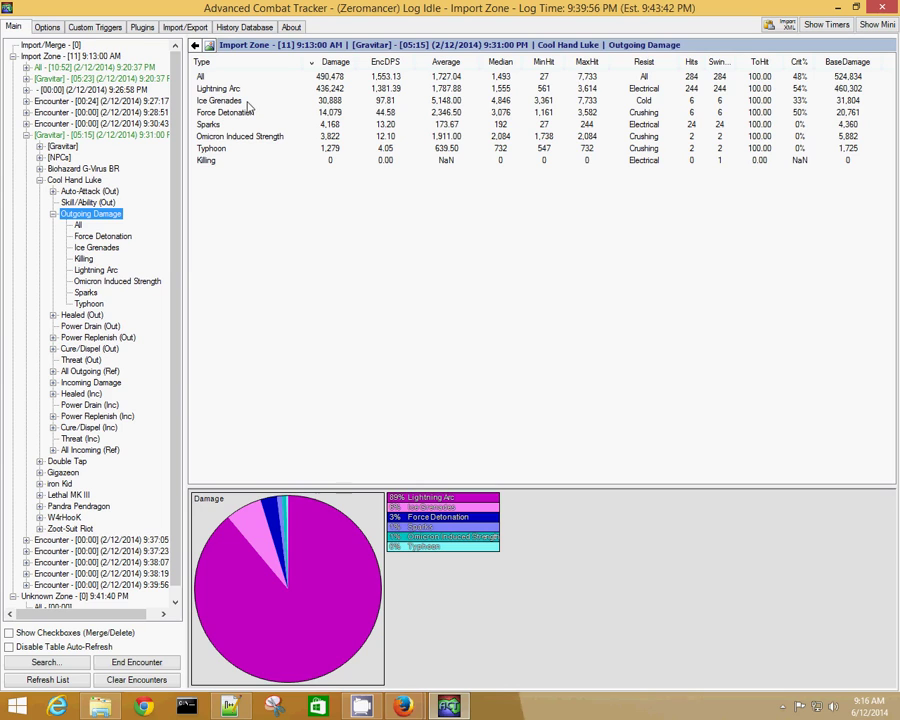
Copy the per-attack damage table as formatted plain text into Notepad++.
right_click(248, 104)
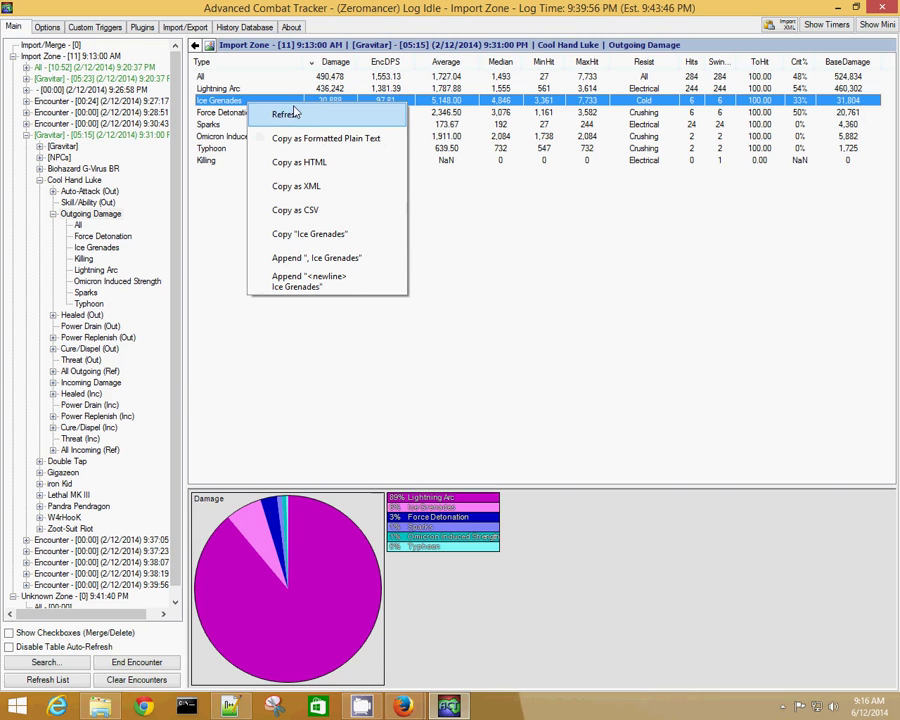
click(343, 139)
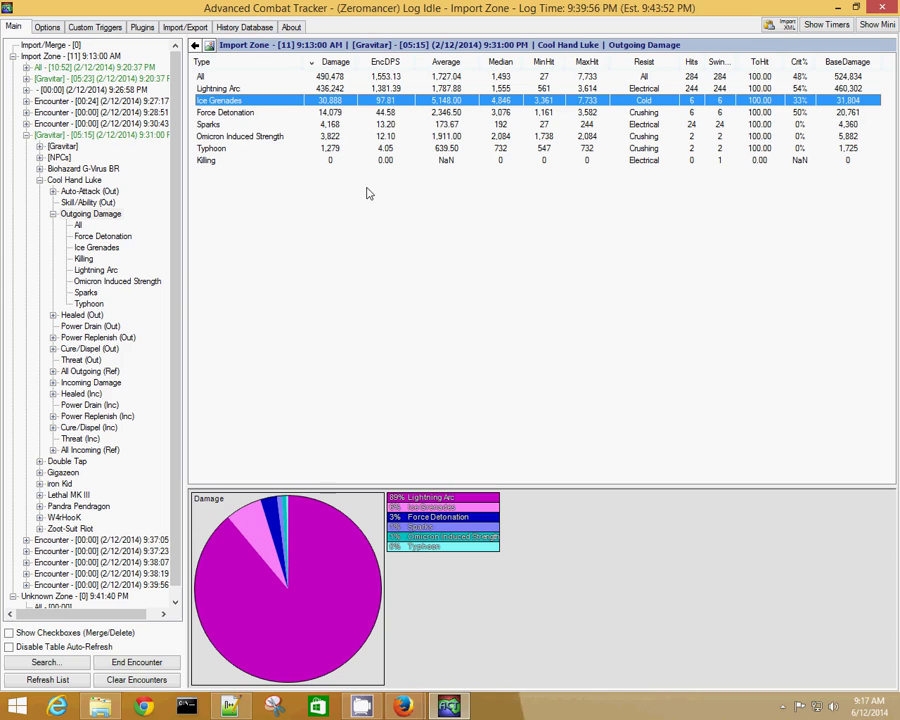
click(231, 708)
Paste Cool Hand Luke's per-attack damage table into the new 1 tab, then minimize Notepad++.
key(ctrl+v)
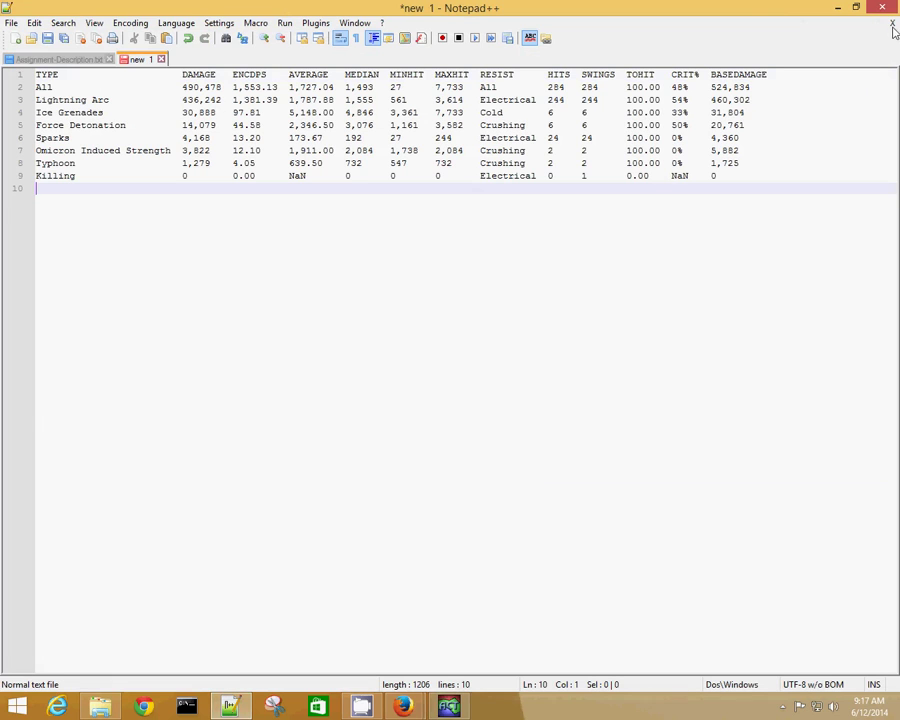
click(837, 7)
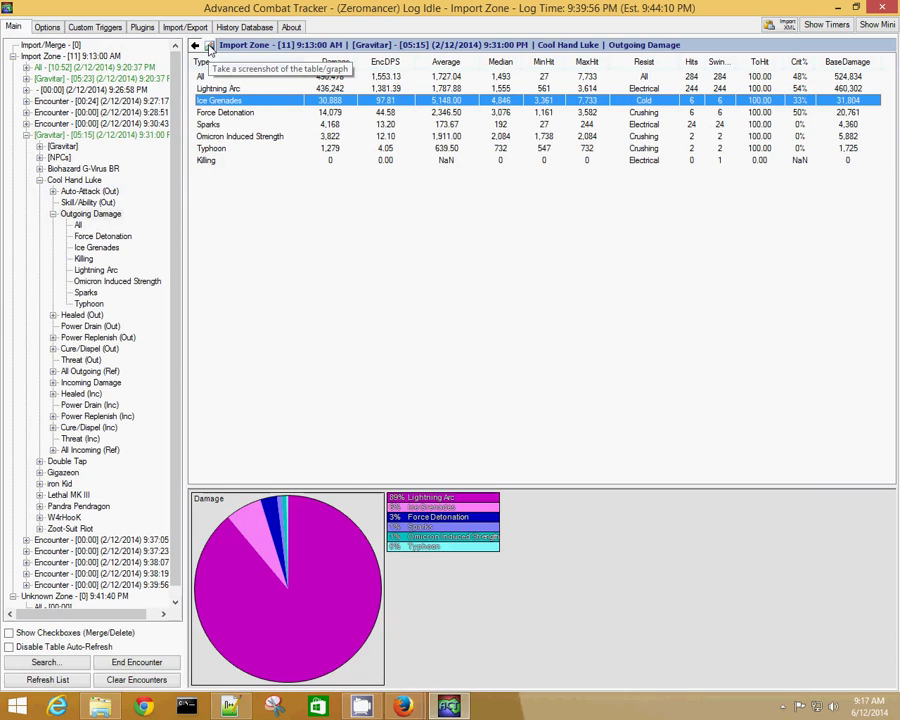
Check the screenshot options, then reopen the [Gravitar] 05:15 encounter showing 9,343 total damage.
click(209, 47)
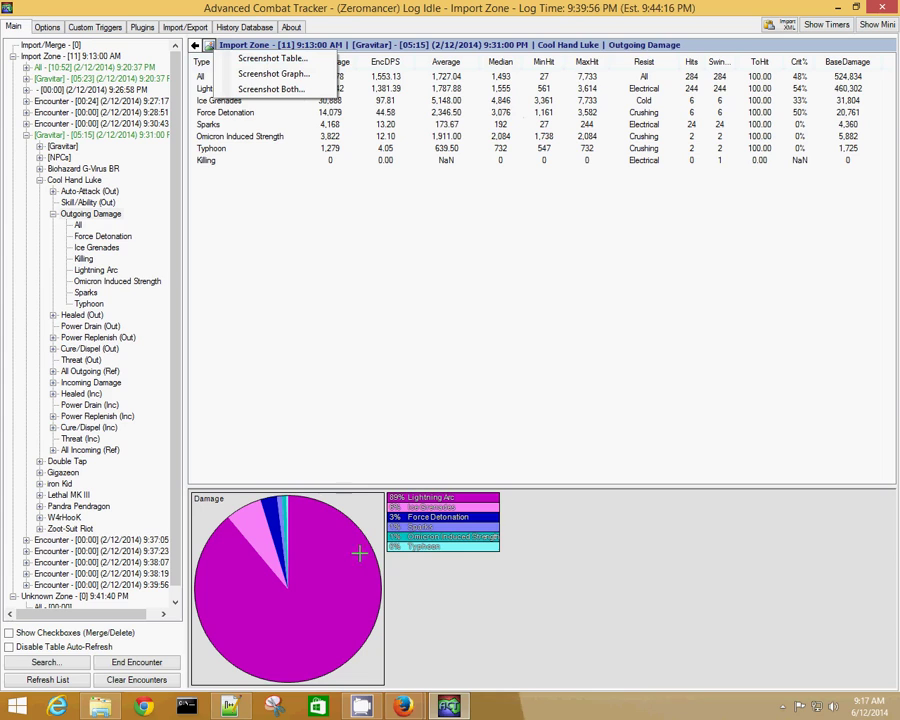
click(412, 36)
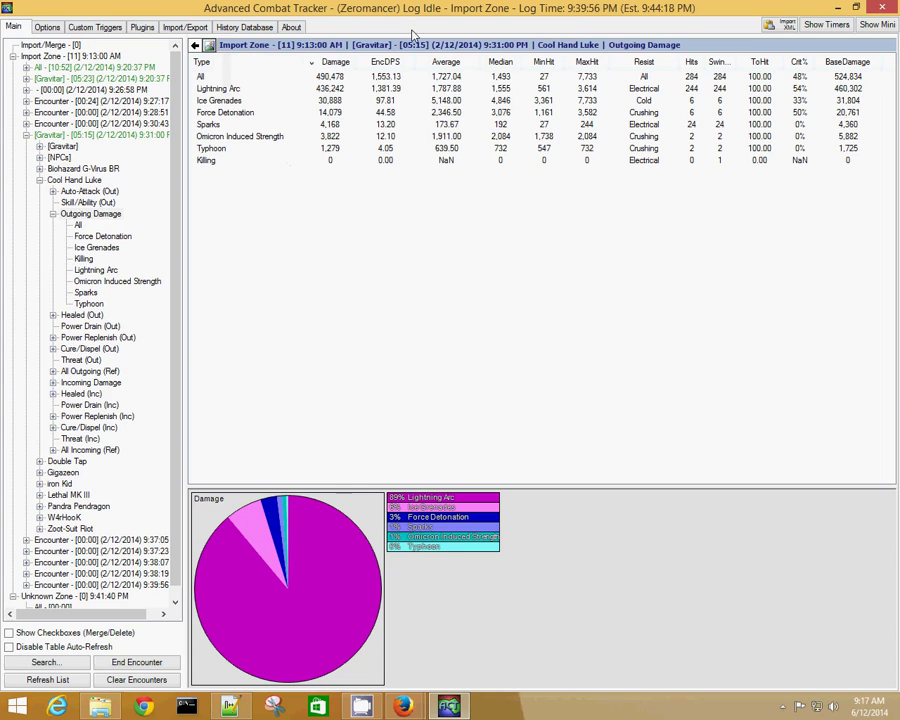
click(26, 135)
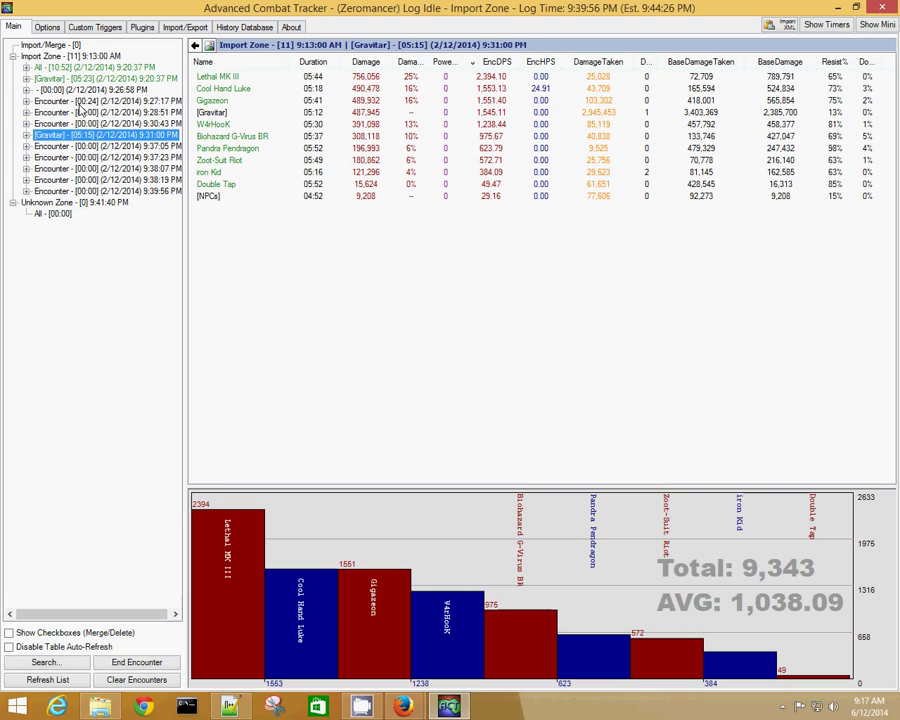
Select the EncDPS Clipboard Formatting preset in Text Export Settings and open its formatting editor.
click(47, 28)
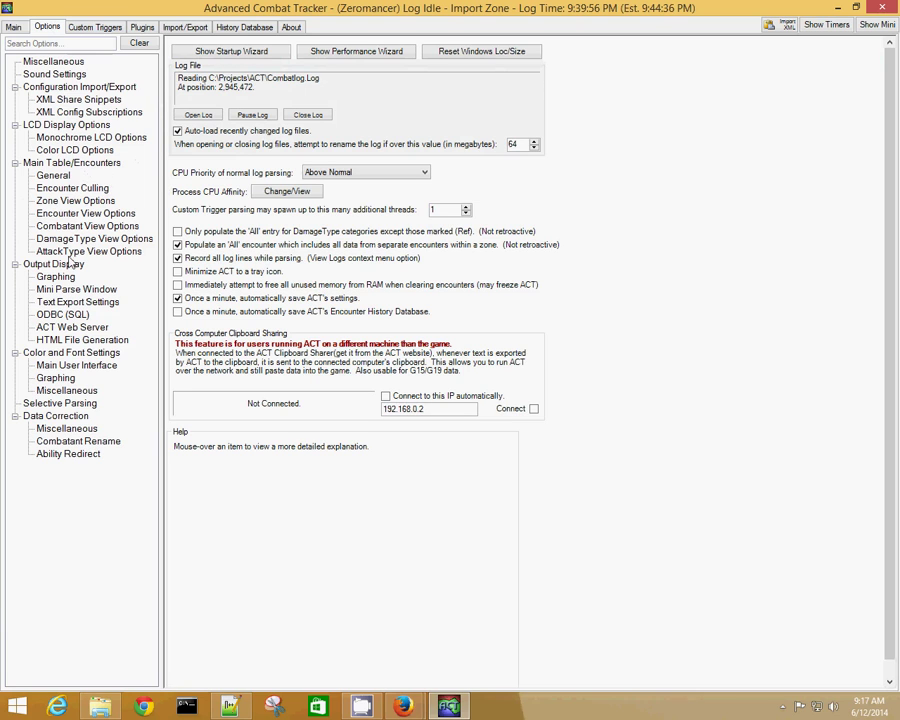
click(94, 305)
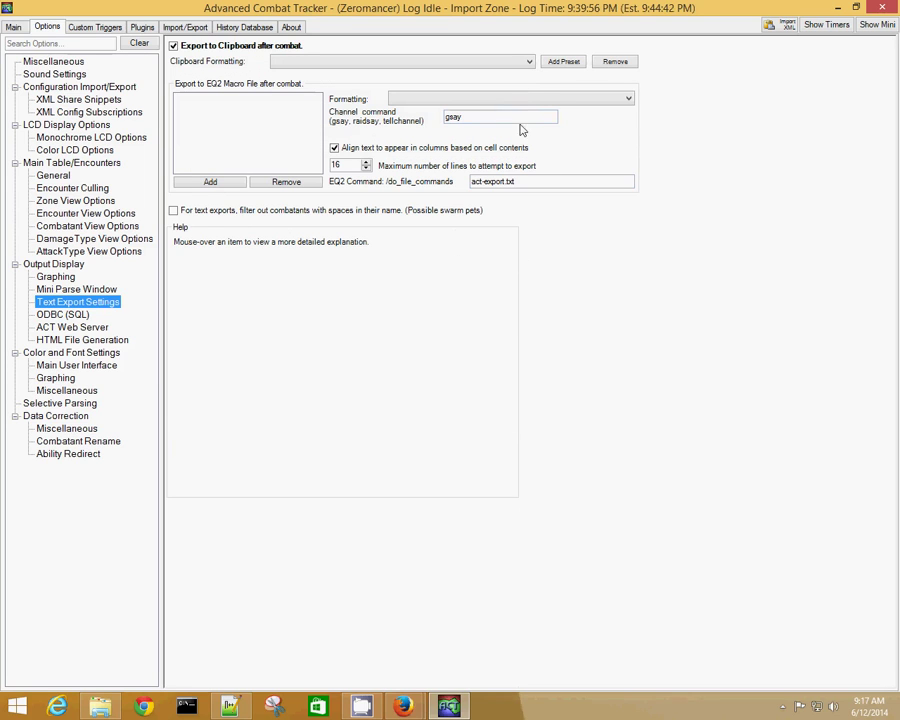
click(529, 63)
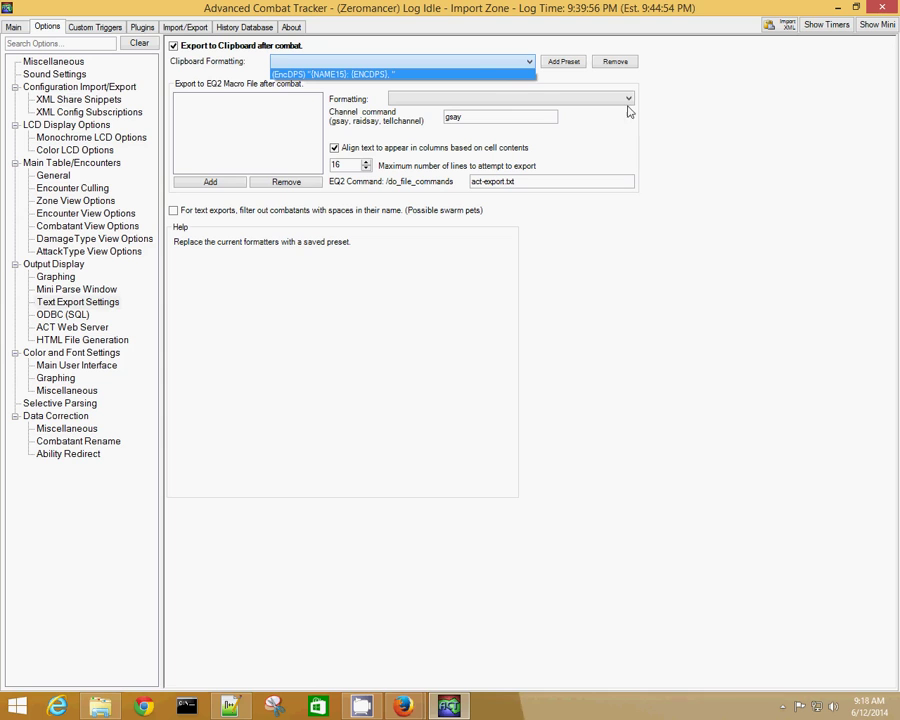
click(472, 75)
click(564, 62)
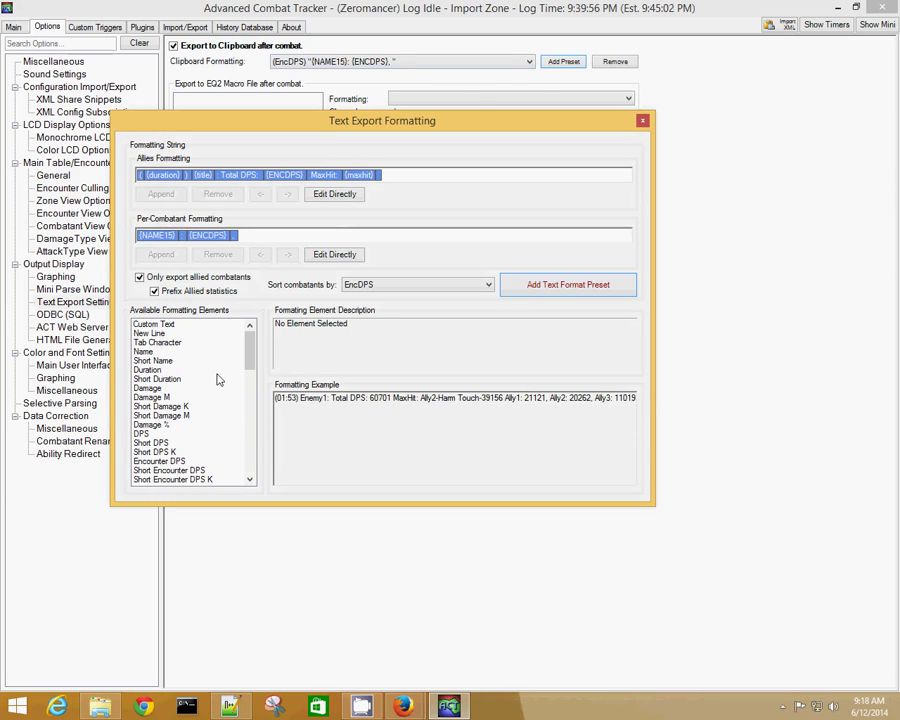
Scroll the Available Formatting Elements list, then close the Text Export Formatting dialog.
mouse_move(253, 355)
mouse_down()
mouse_move(251, 382)
mouse_move(251, 340)
mouse_move(251, 472)
mouse_move(257, 351)
mouse_up()
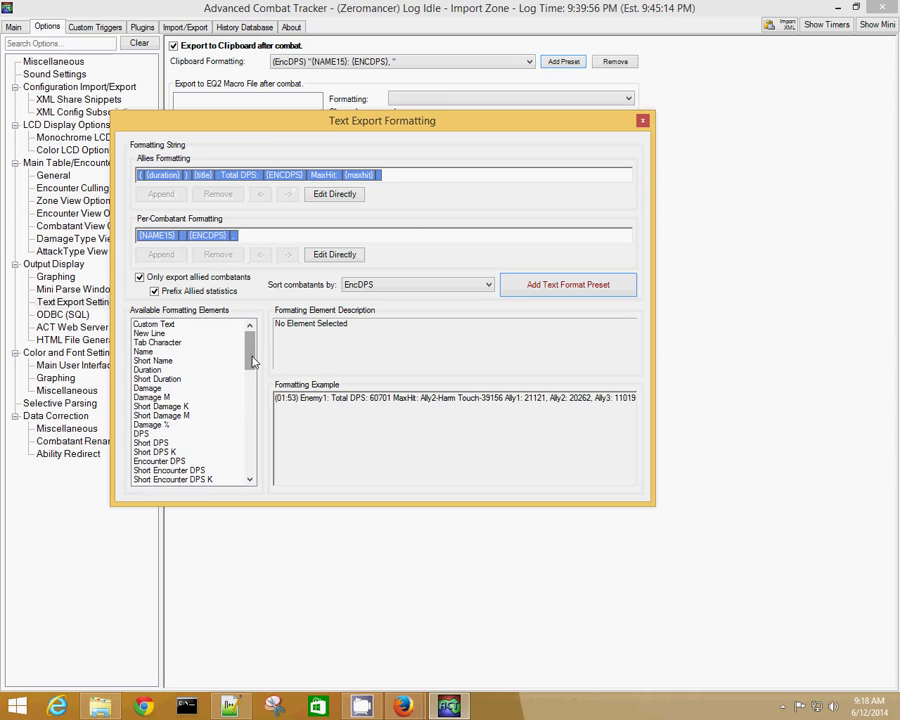
mouse_move(253, 362)
mouse_down()
mouse_move(253, 398)
mouse_move(253, 337)
mouse_up()
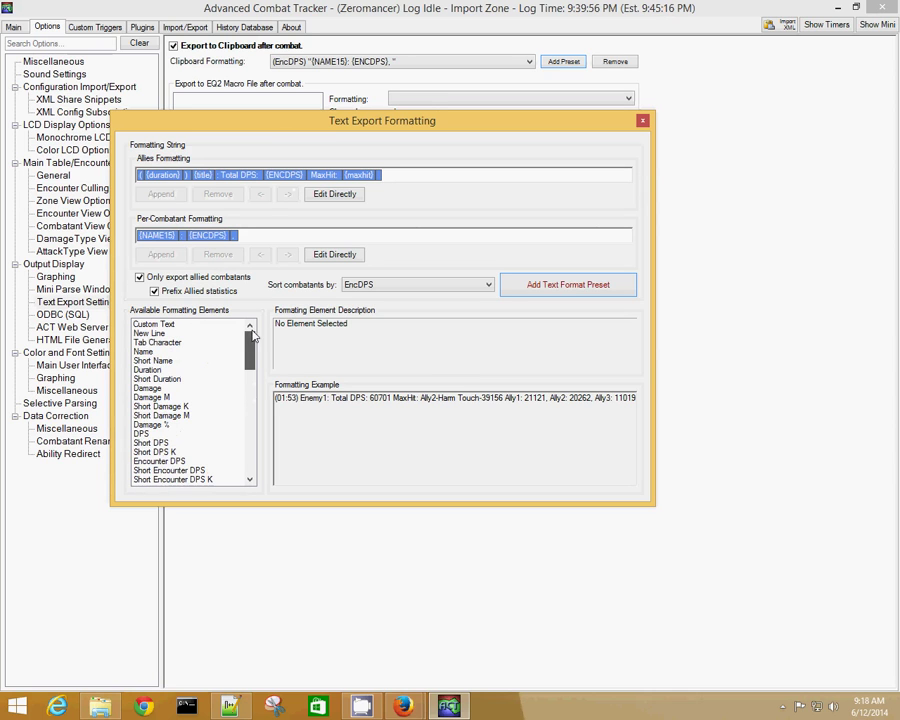
click(643, 120)
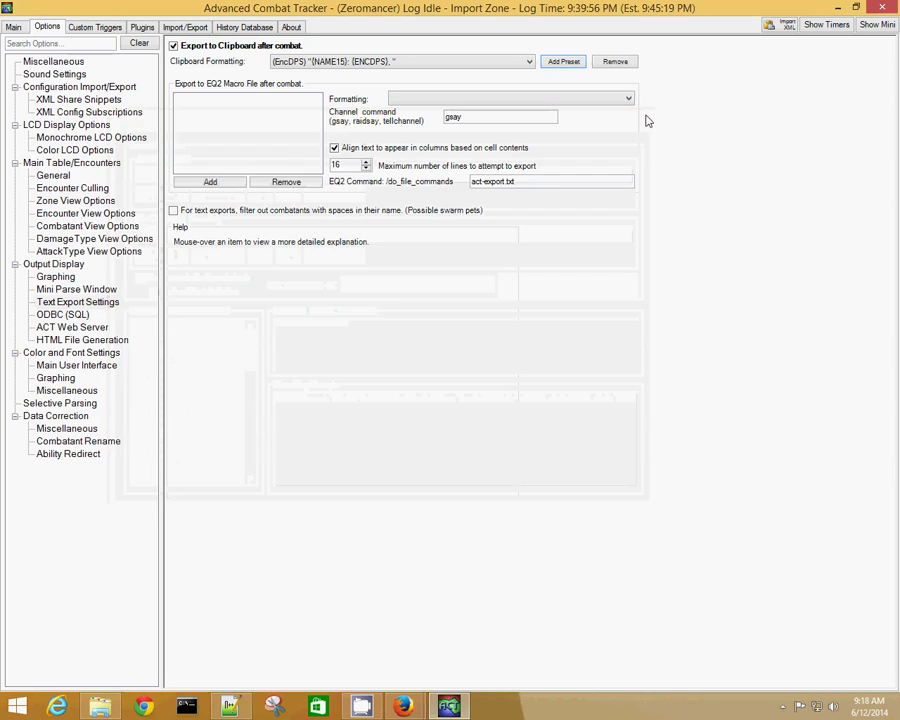
Reselect the Gravitar 05:15 encounter and export it with Export Custom to Clipboard > 1: (EncDPS).
click(15, 29)
click(66, 146)
click(68, 135)
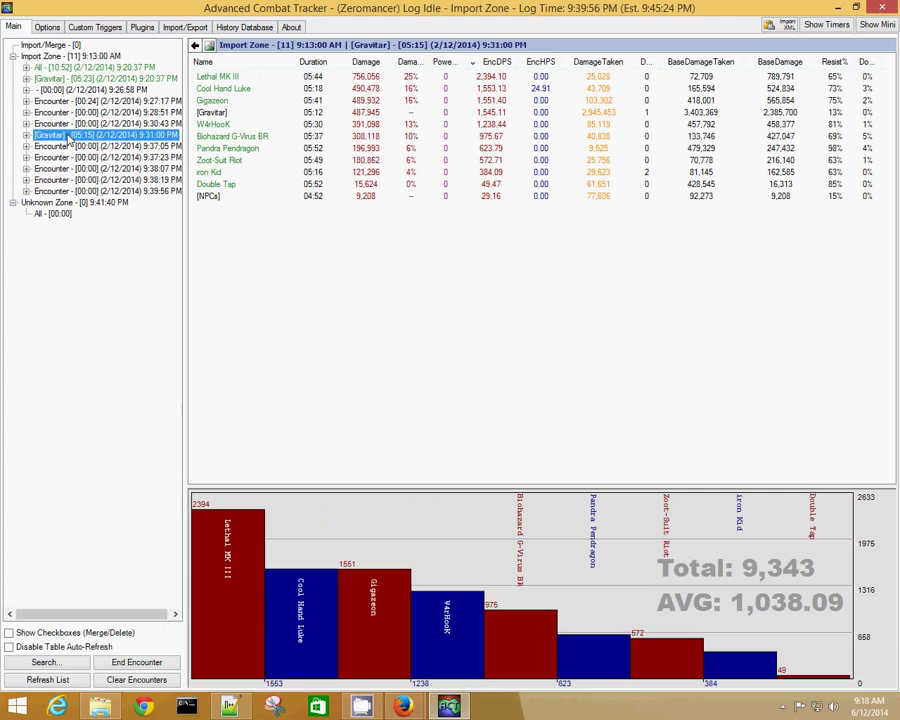
right_click(80, 138)
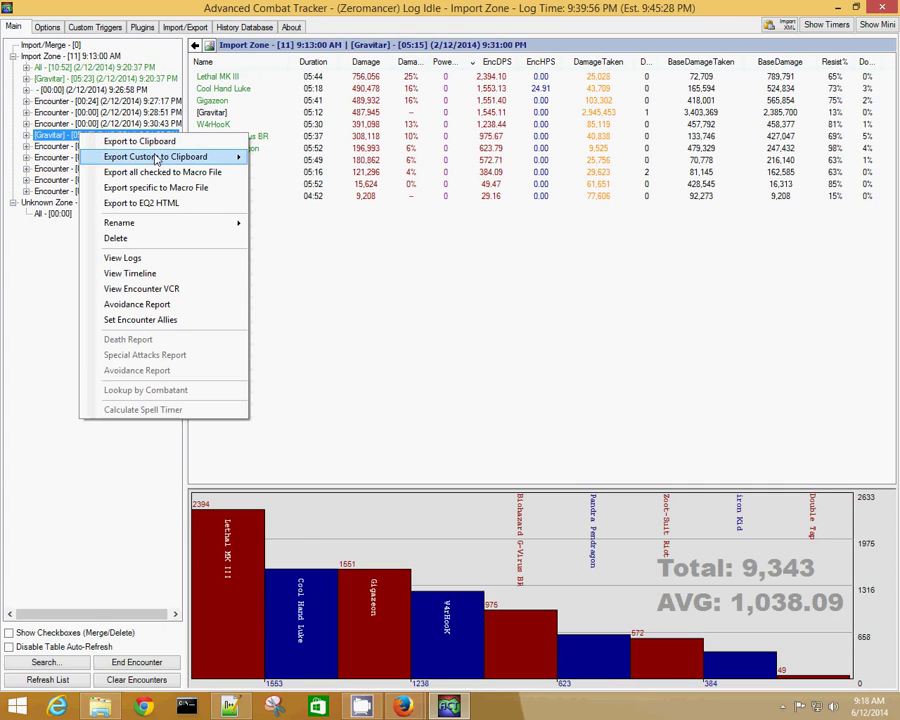
mouse_move(155, 160)
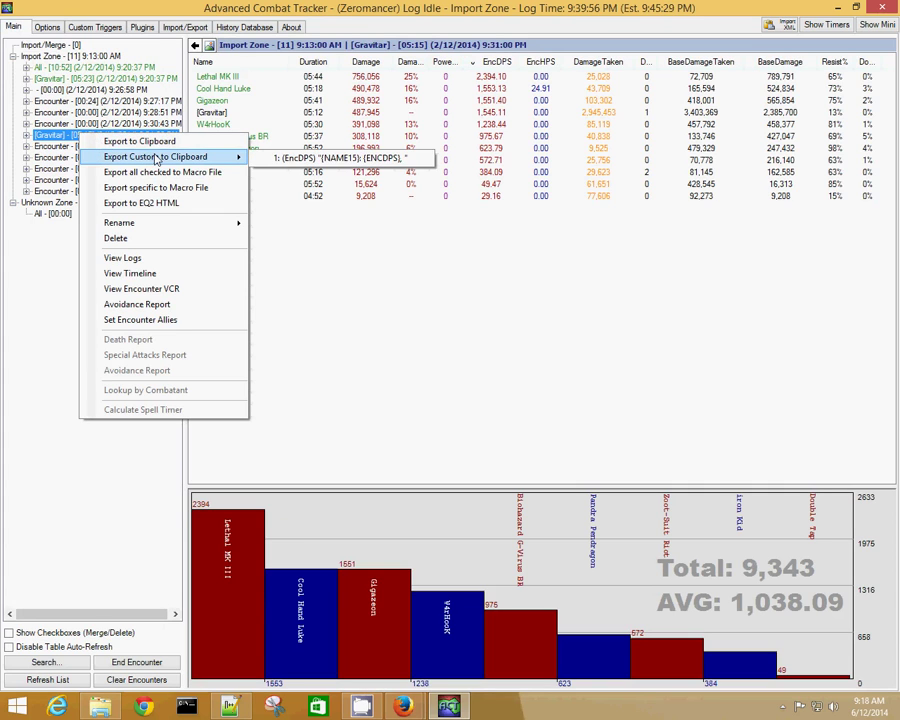
click(327, 163)
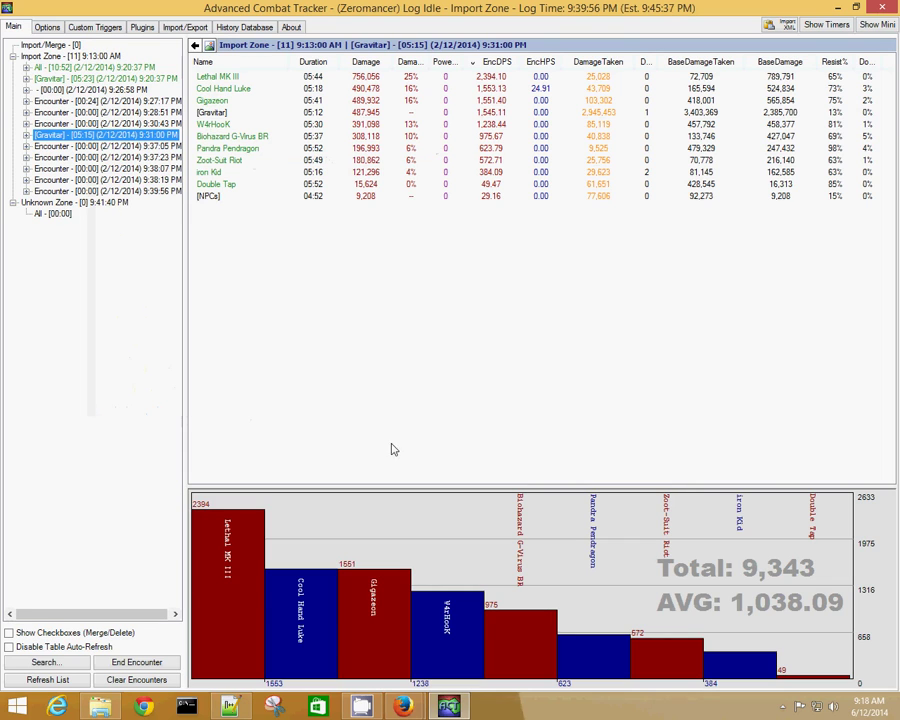
Bring Notepad++ forward and paste the EncDPS summary line below the damage table.
click(238, 707)
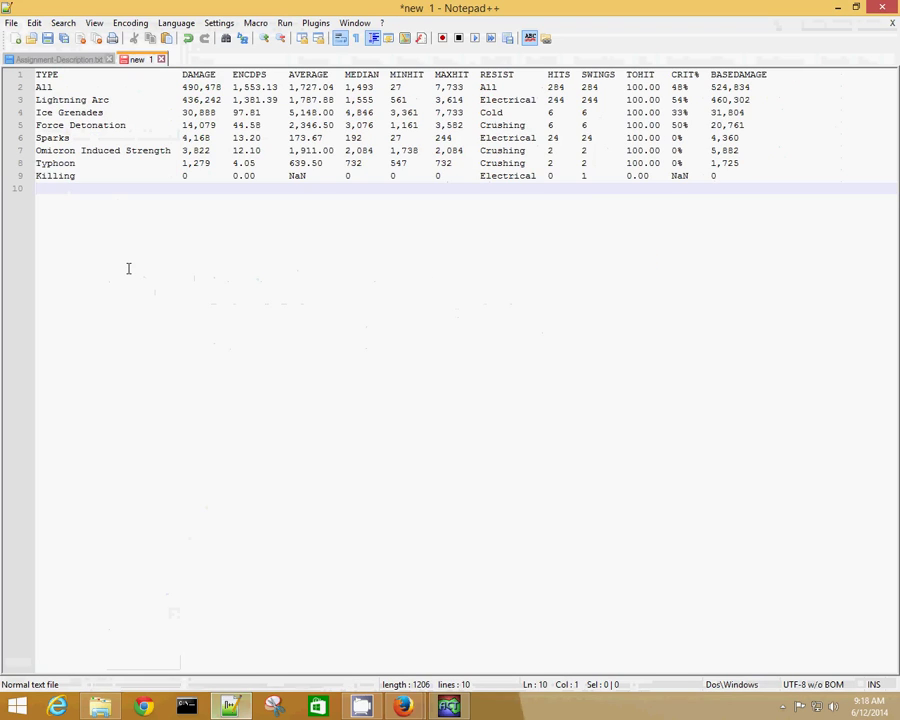
key(Return)
key(Return)
text((05:15) [Gravitar]: Total DPS: 9343 MaxHit: Gigazeon-Haymaker-15492 Lethal MK III: 2394, Cool Hand Luke: 1553, Gigazeon: 1551, W4rHooK: 1238, Biohazard G-Vir: 976, Pandra Pendrago: 624, Zoot-Suit Riot: 573, iron Kid: 384, Double Tap: 49,)
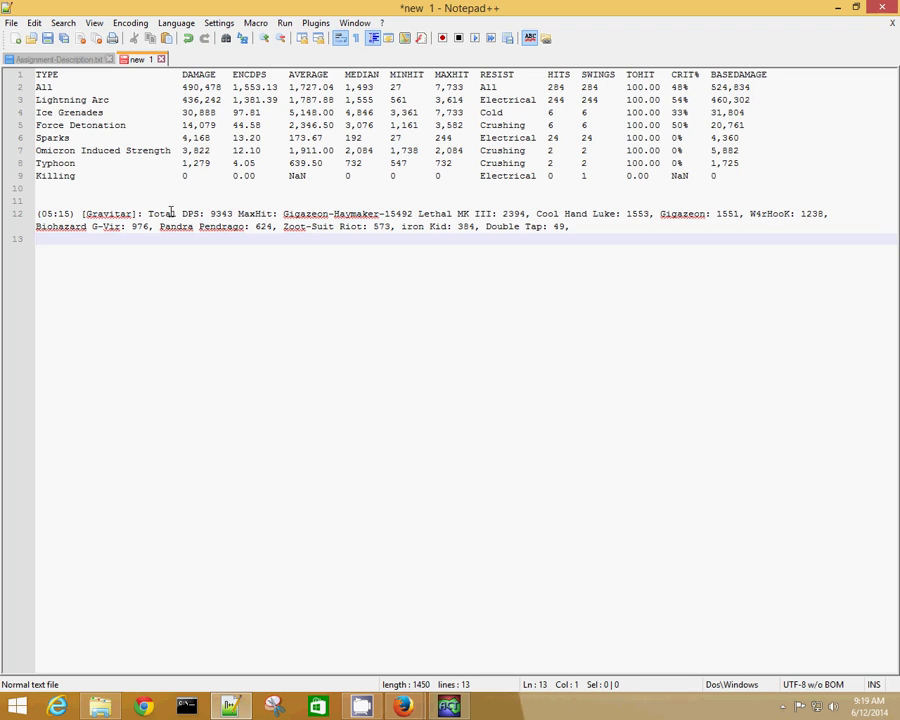
Highlight the Total DPS: 9343 figure and the MaxHit entry, then clear the selection.
drag(148, 213, 235, 212)
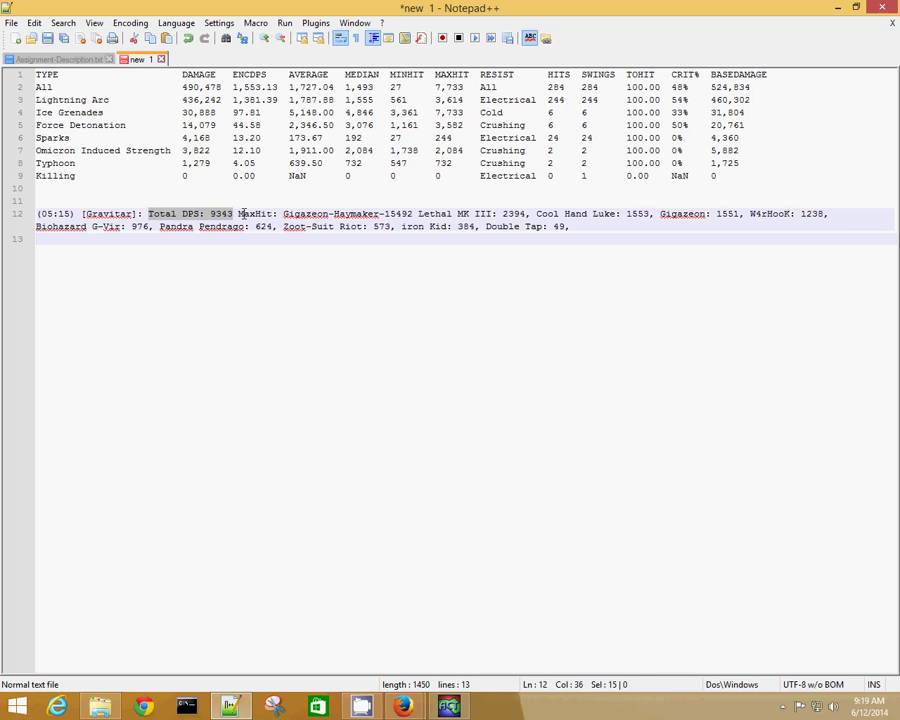
drag(235, 213, 486, 213)
click(497, 213)
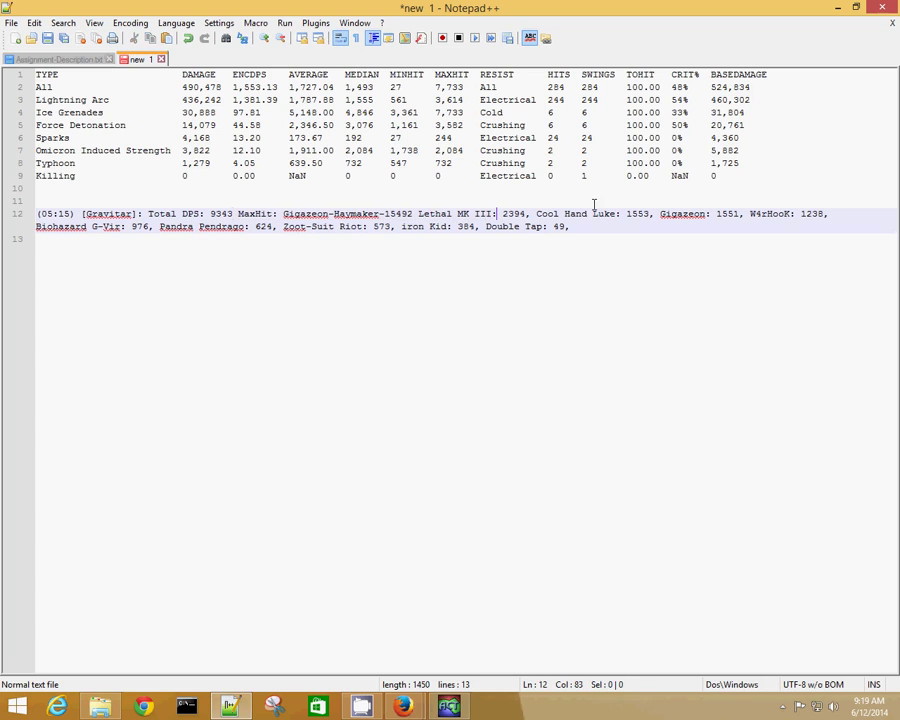